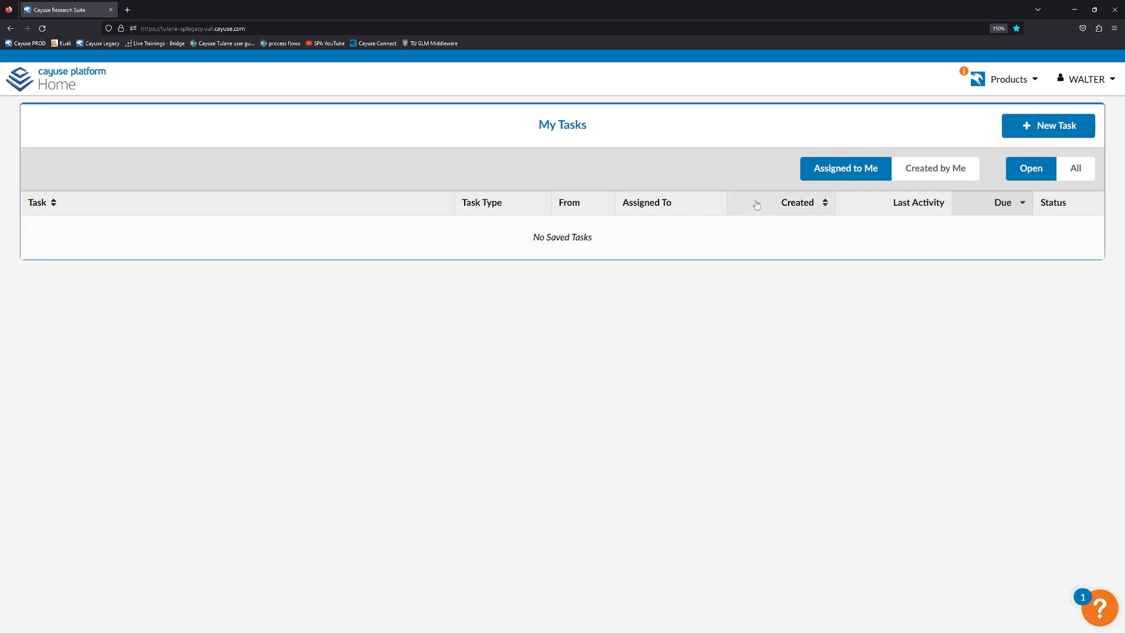
# Switch from the Cayuse Home page to Sponsored Projects through the Products menu.
pyautogui.click(996, 81)
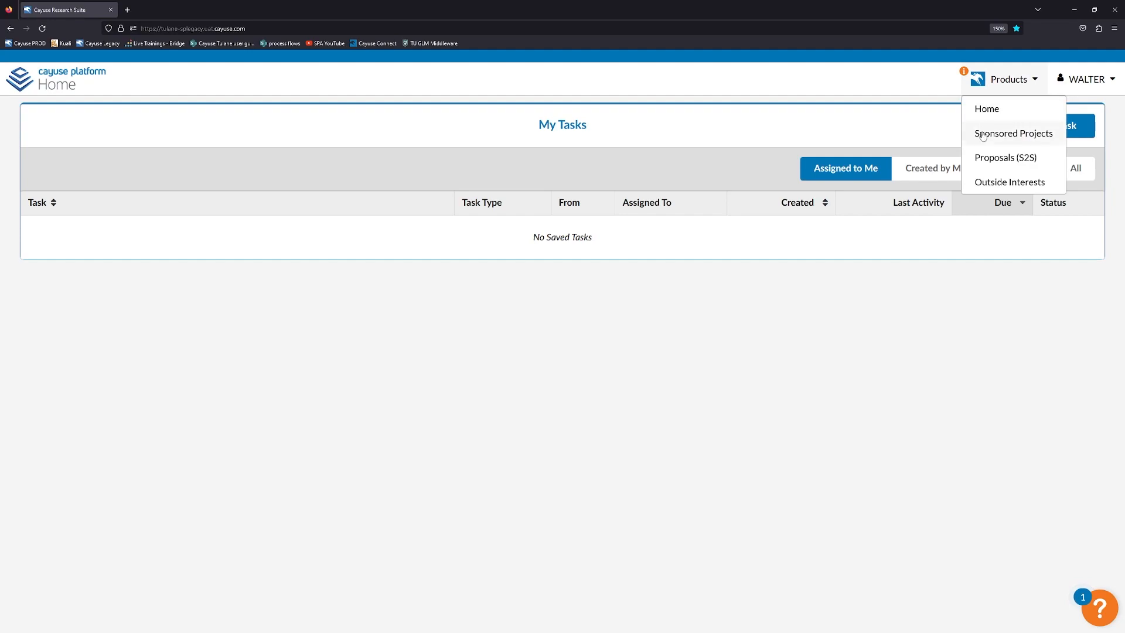
pyautogui.click(982, 137)
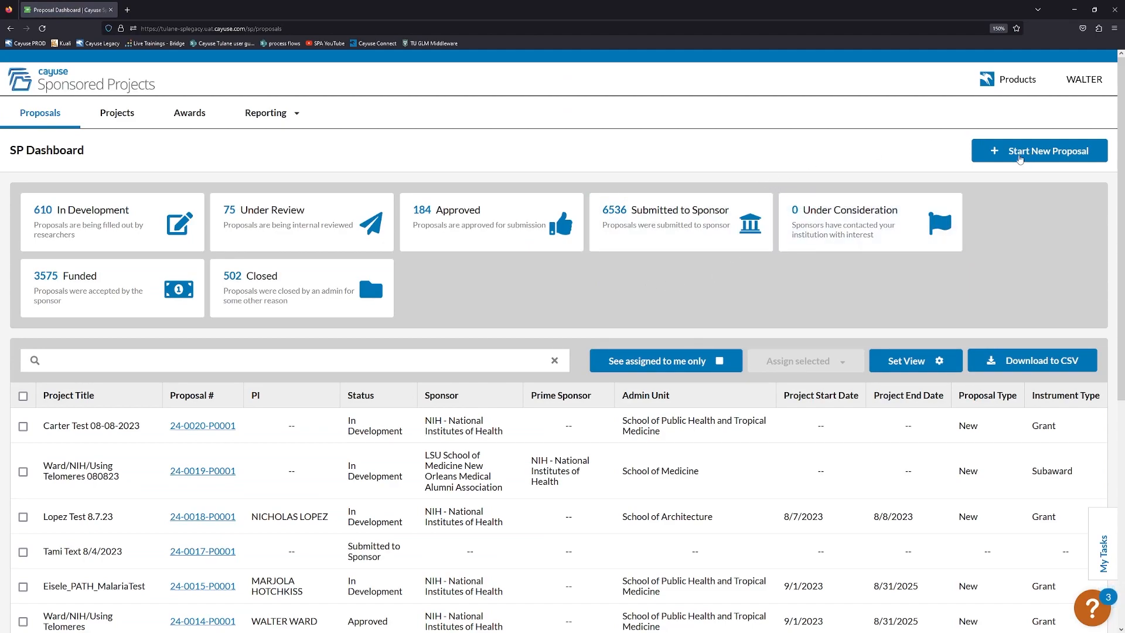
# Create a standalone new project and proposal titled 'Ward/LSU/Test Subaward'.
pyautogui.click(1020, 158)
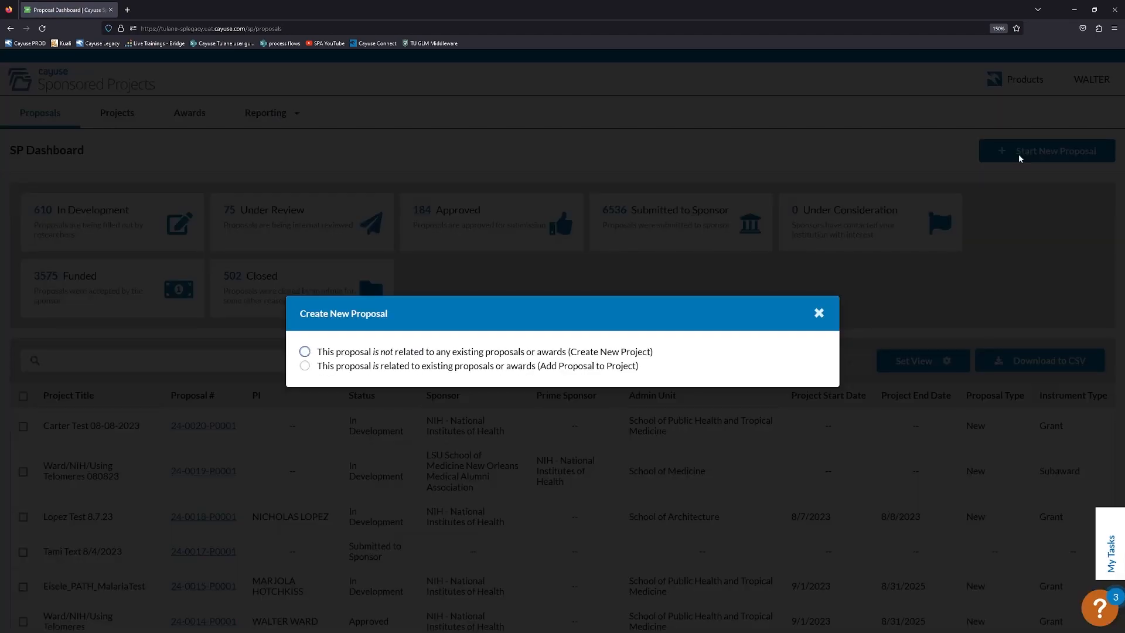
pyautogui.click(317, 350)
pyautogui.click(353, 345)
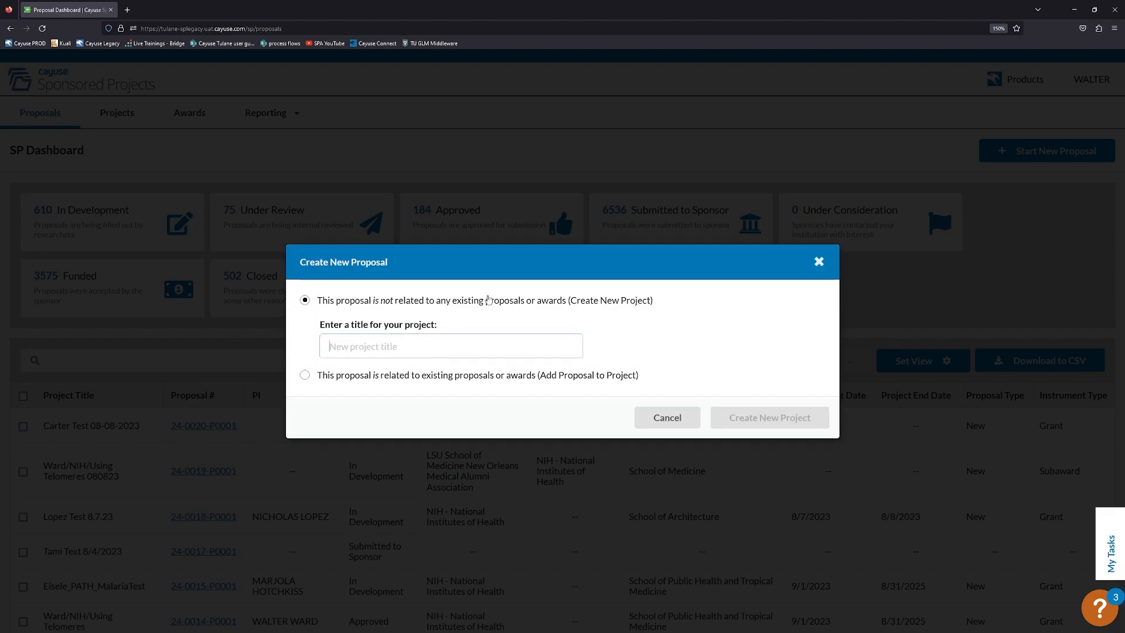
pyautogui.write('Ward')
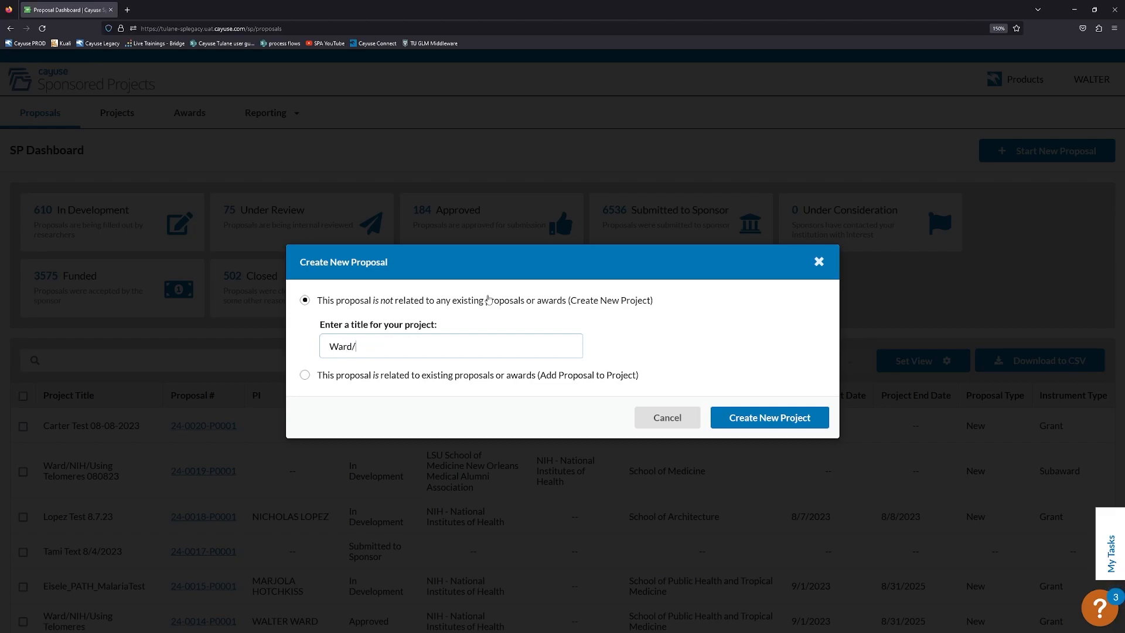
pyautogui.write('/LDU')
pyautogui.press('BackSpace')
pyautogui.press('BackSpace')
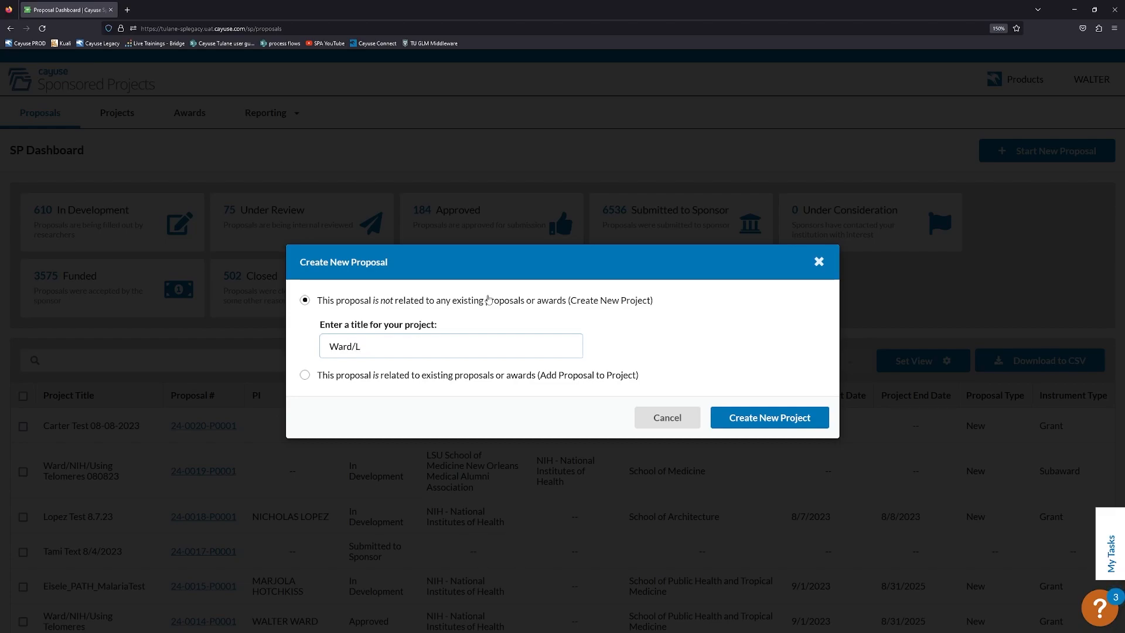
pyautogui.write('SU/')
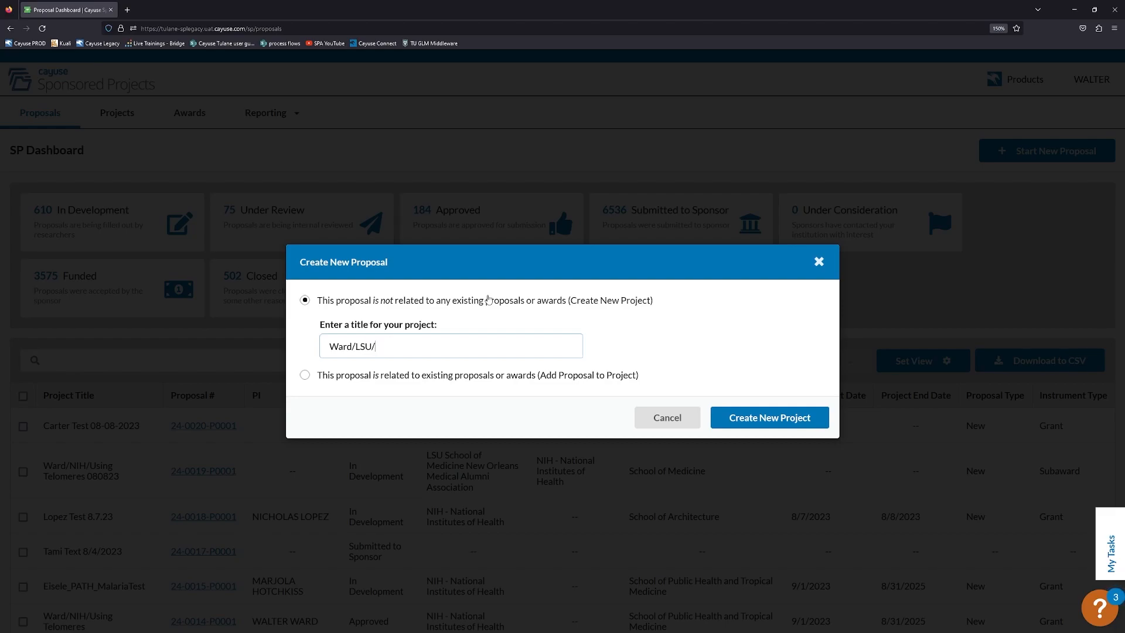
pyautogui.write('Test Subaward')
pyautogui.click(763, 417)
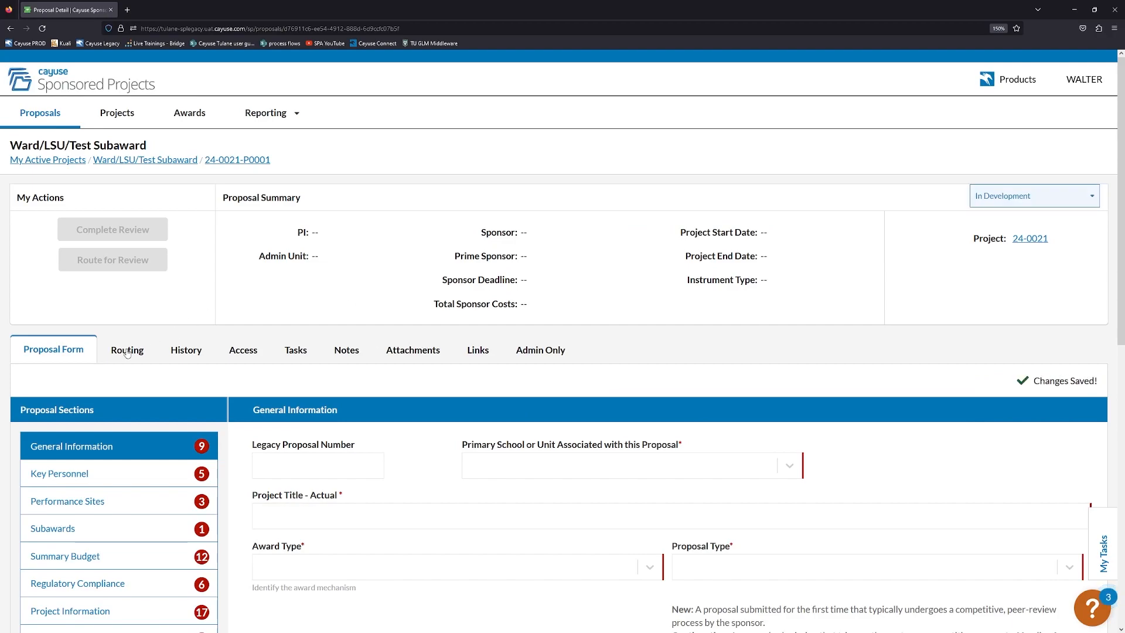
# Set the Primary School to School of Medicine.
pyautogui.scroll(-1, 140, 269)
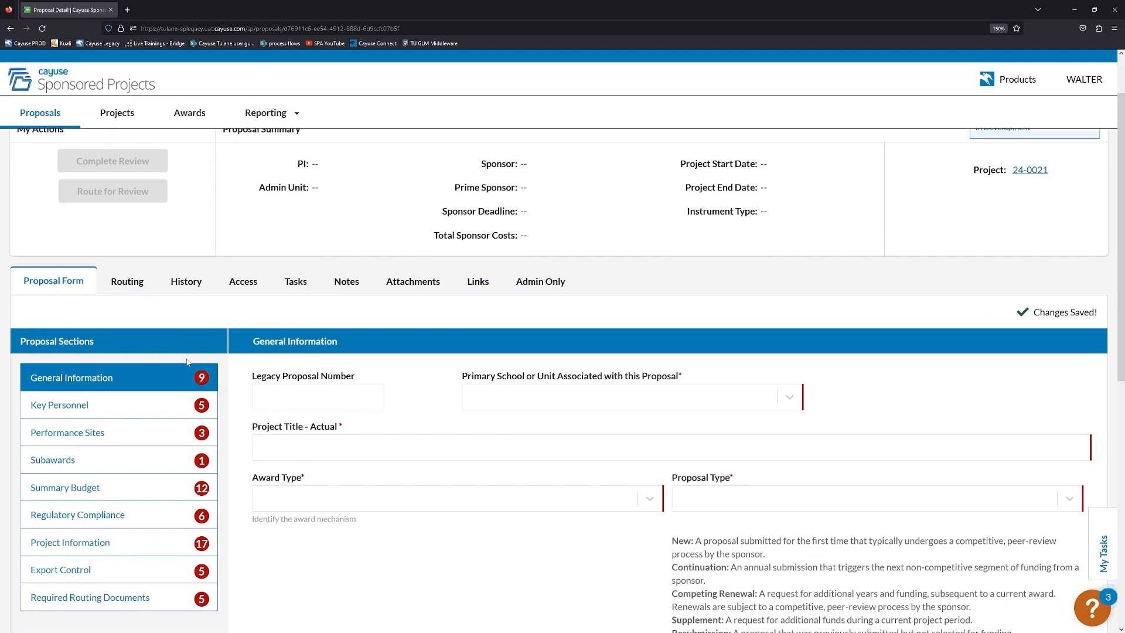
pyautogui.scroll(1, 182, 359)
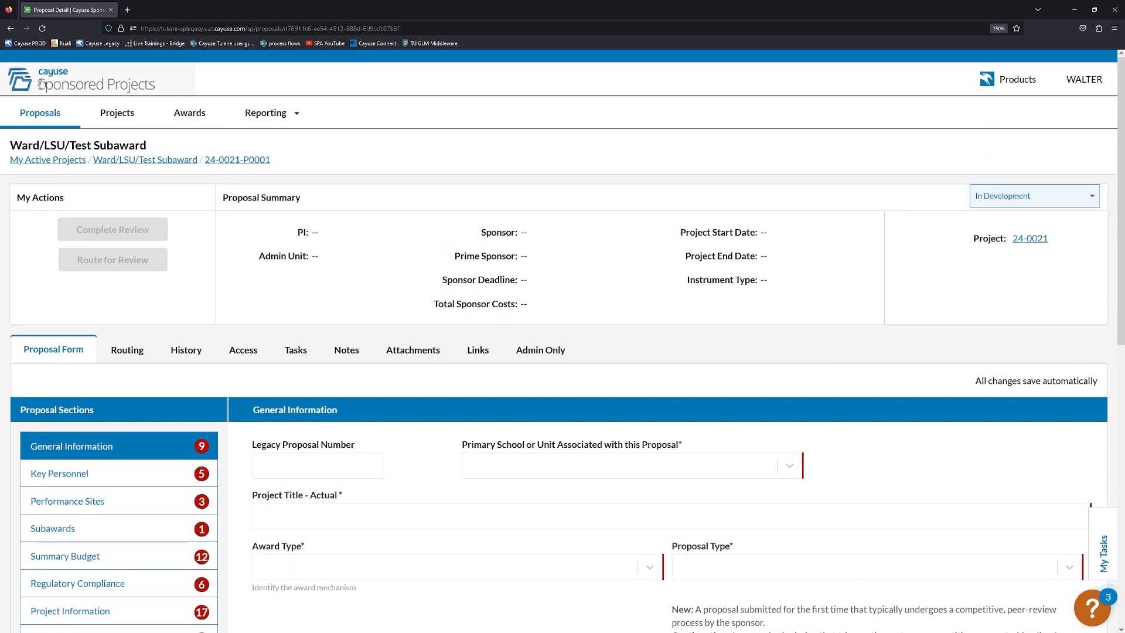
pyautogui.scroll(-1, 276, 340)
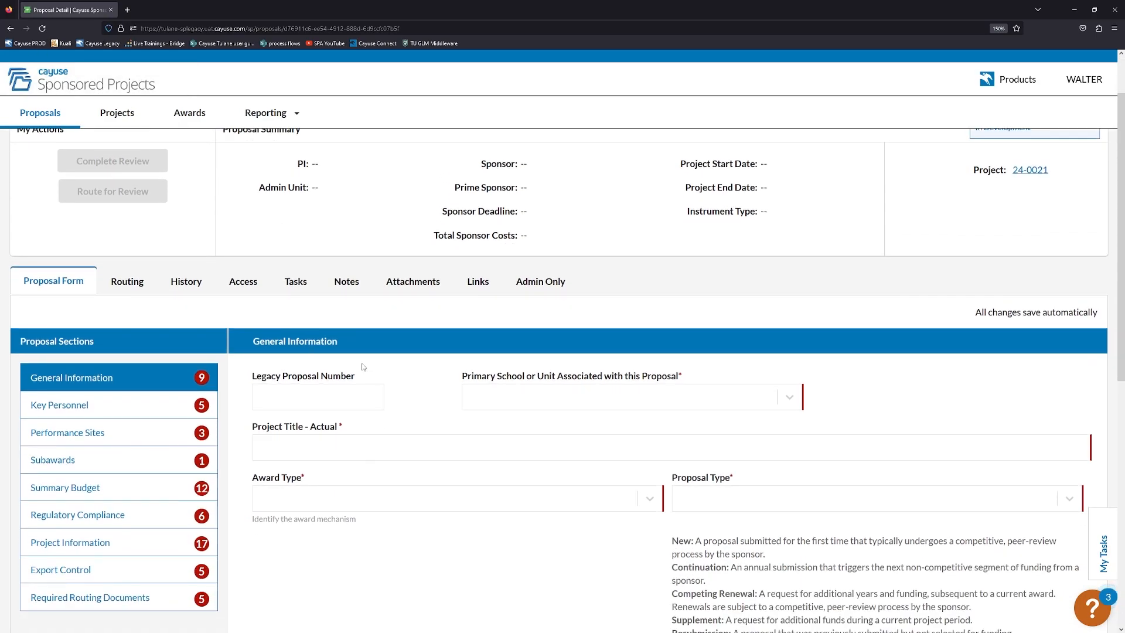
pyautogui.click(528, 396)
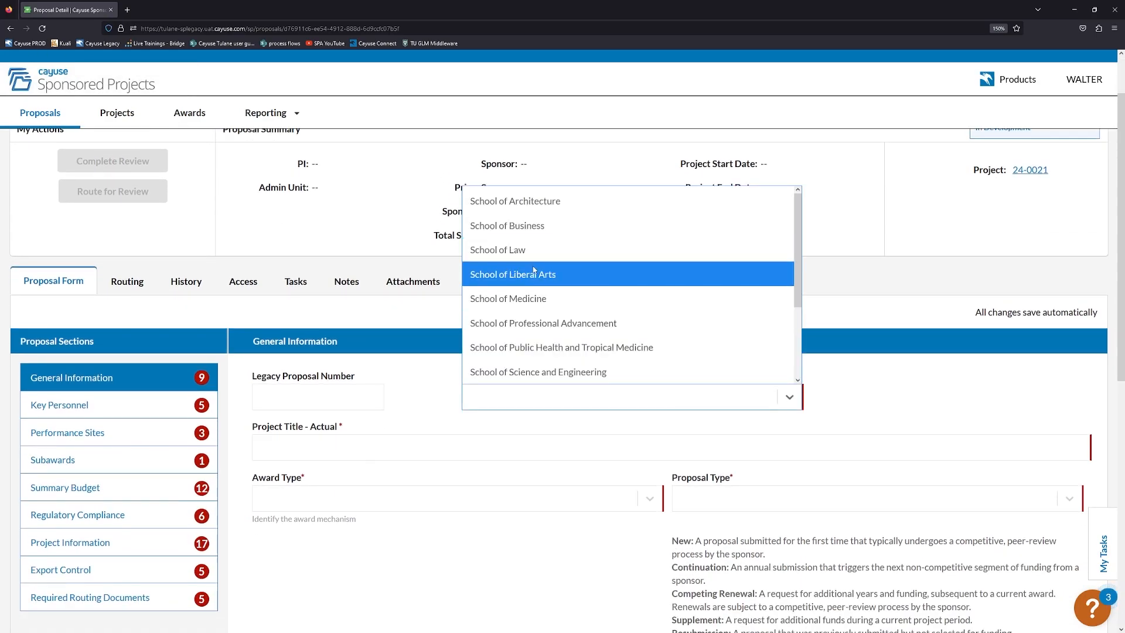
pyautogui.click(529, 300)
# Enter 'Test subaward' as the actual project title.
pyautogui.scroll(-1, 457, 406)
pyautogui.click(422, 376)
pyautogui.write('Test')
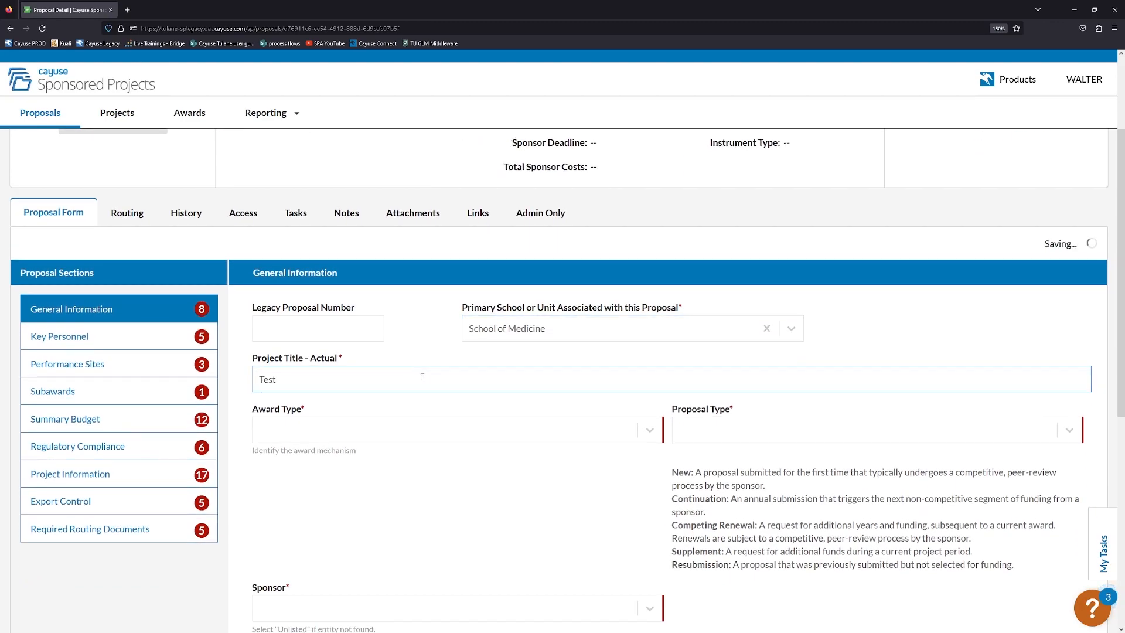
pyautogui.write(' subaward')
pyautogui.tripleClick(421, 377)
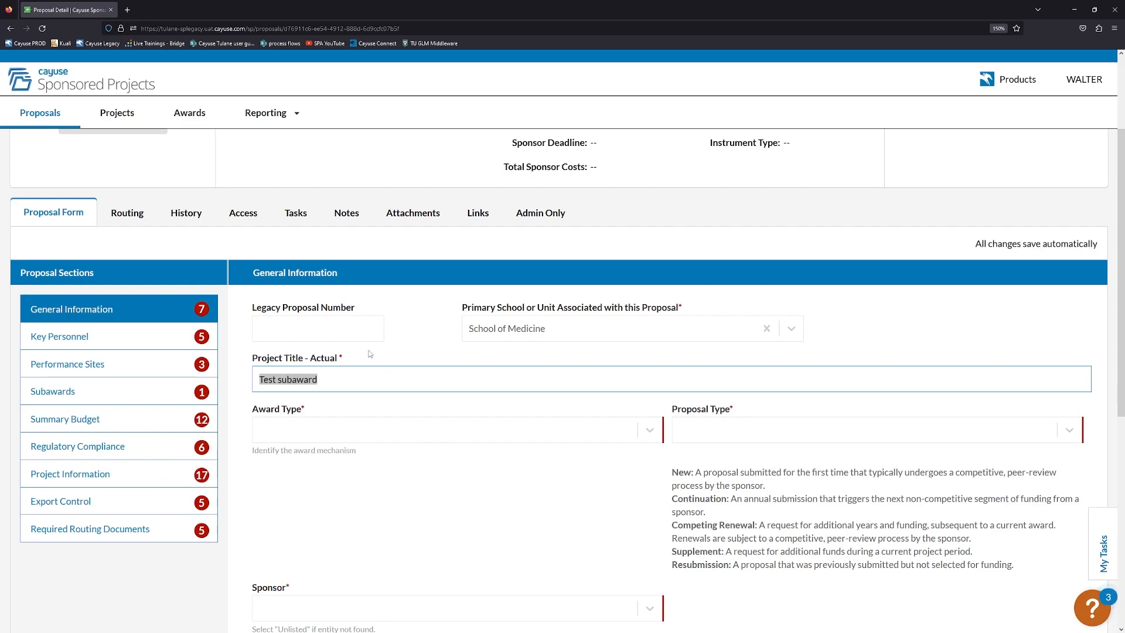
pyautogui.scroll(-1, 375, 355)
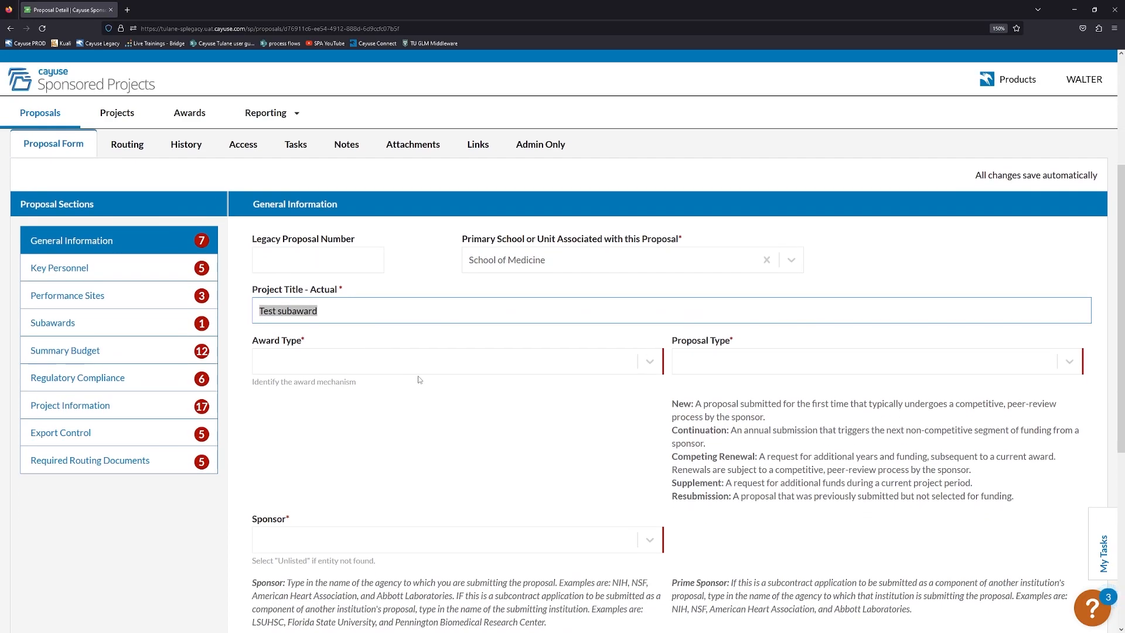
pyautogui.scroll(-1, 417, 377)
# Set the award type to Subaward.
pyautogui.click(316, 293)
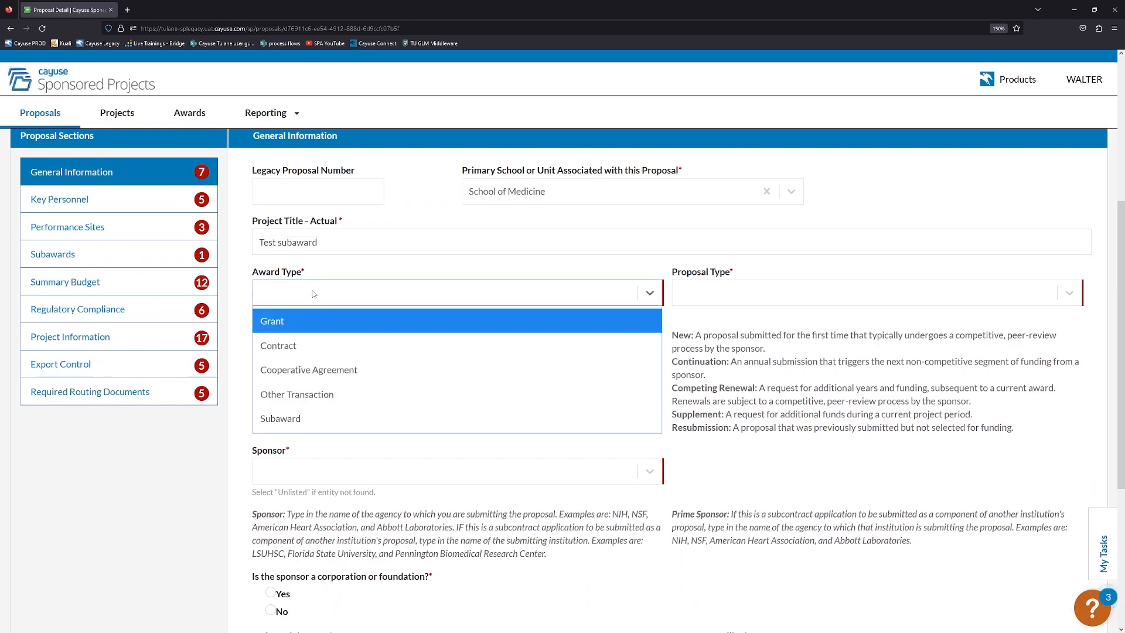
pyautogui.click(296, 322)
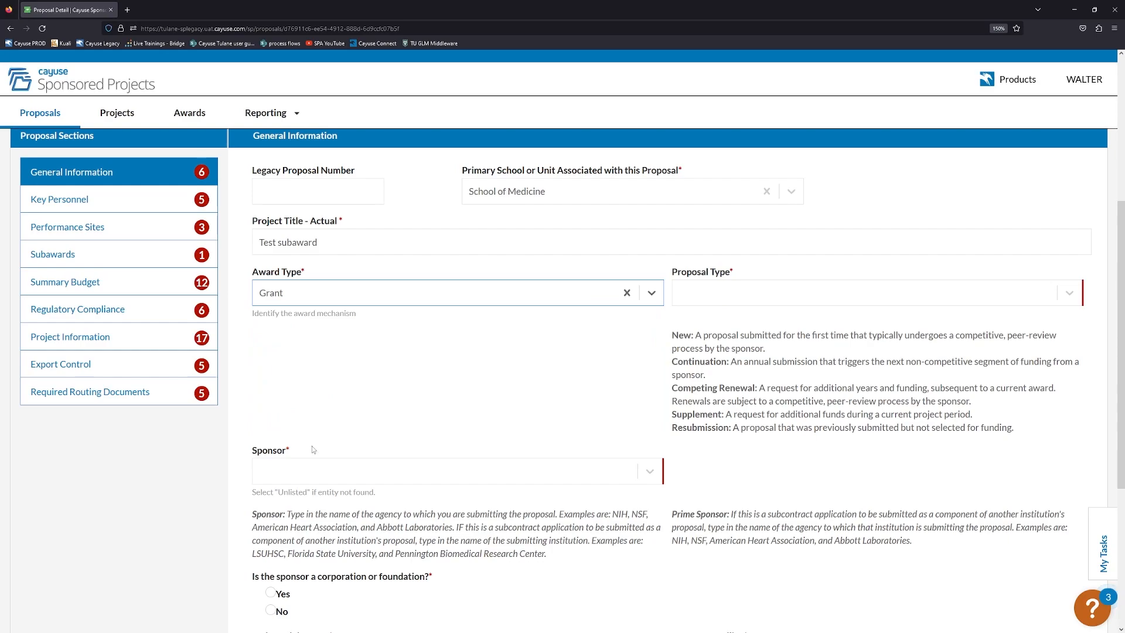
pyautogui.click(452, 283)
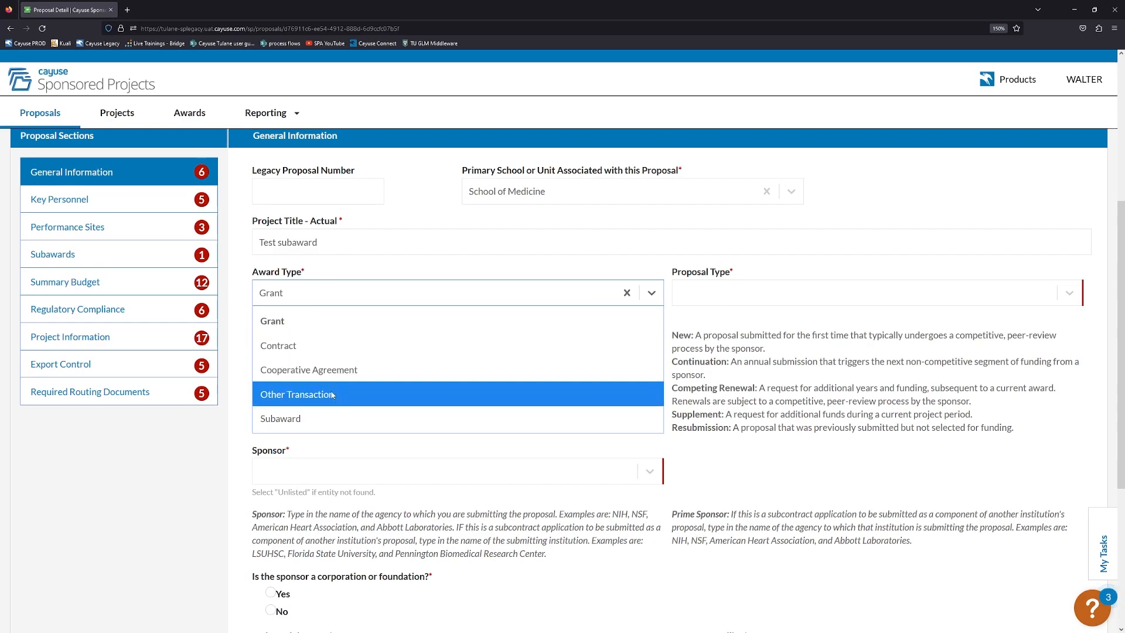
pyautogui.click(306, 418)
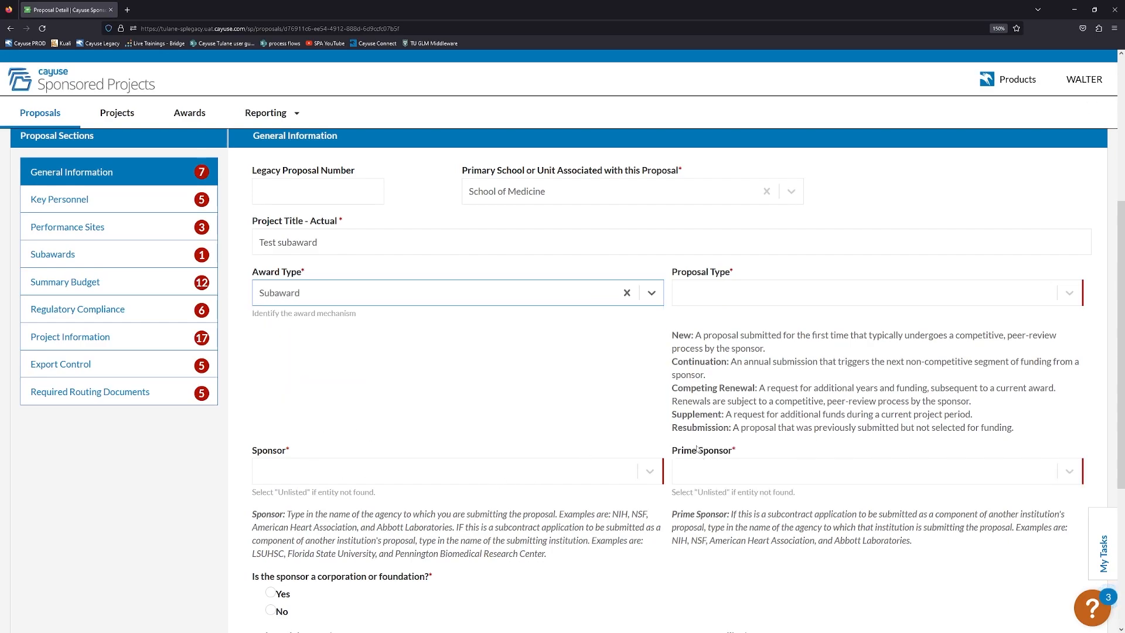
pyautogui.moveTo(672, 450); pyautogui.dragTo(732, 452)
pyautogui.click(567, 407)
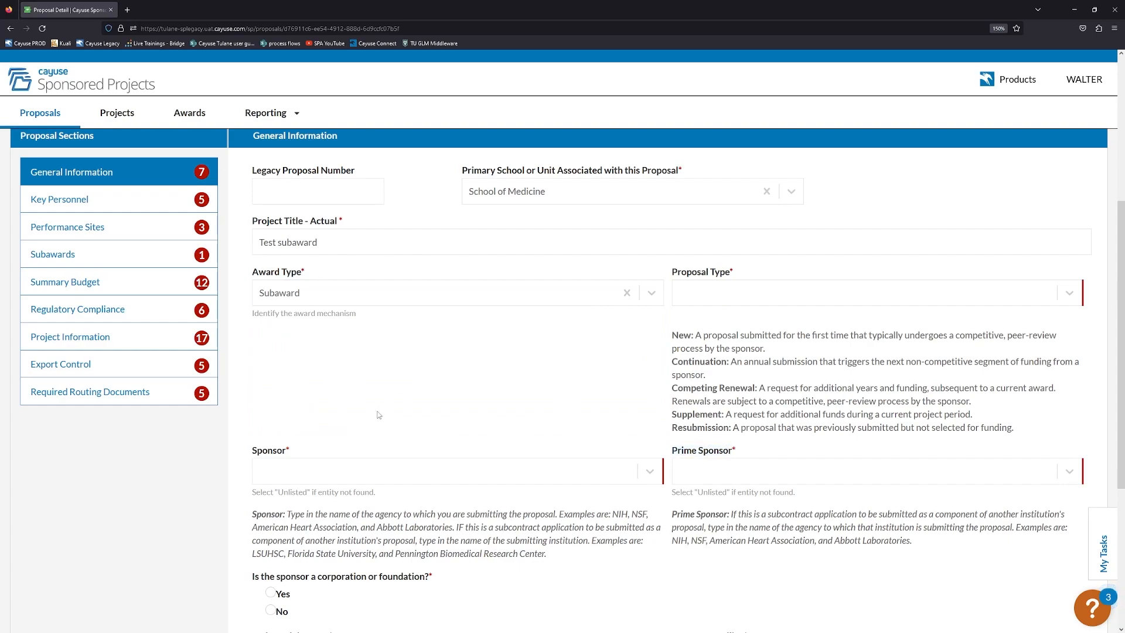
# Choose Louisiana State University as sponsor and NIH - National Institutes of Health as prime sponsor.
pyautogui.click(325, 468)
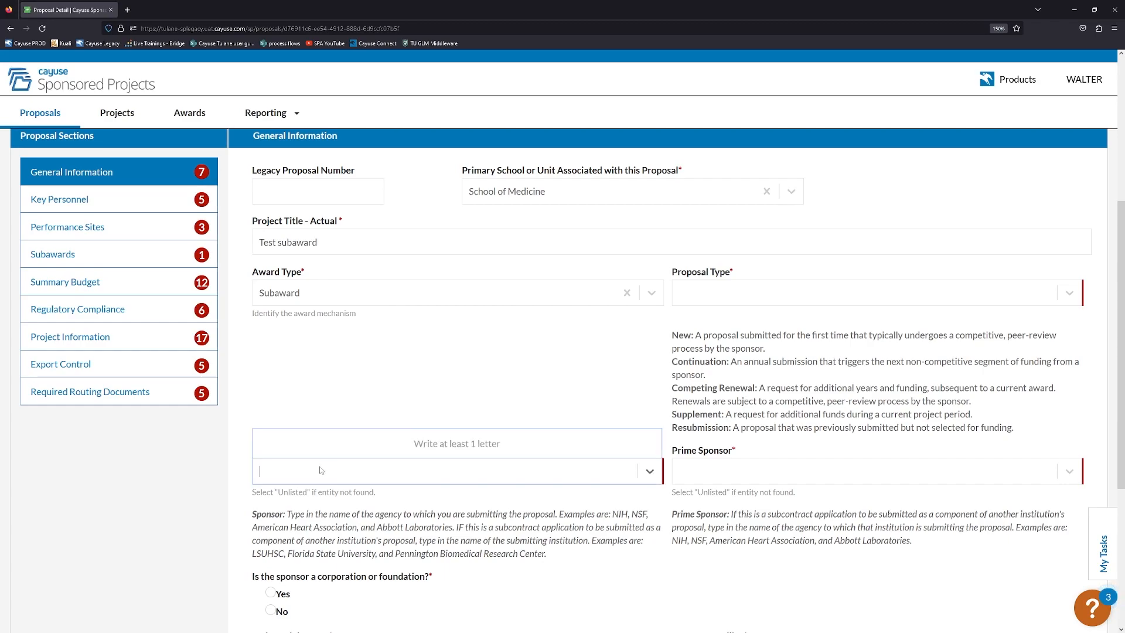
pyautogui.write('louisiana state')
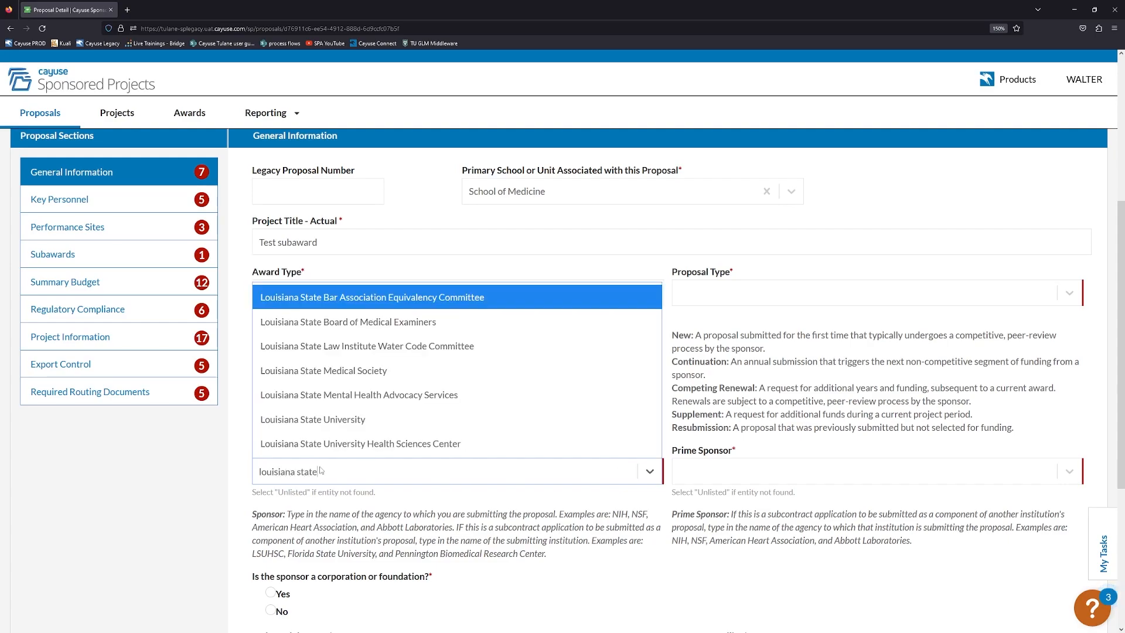
pyautogui.click(307, 425)
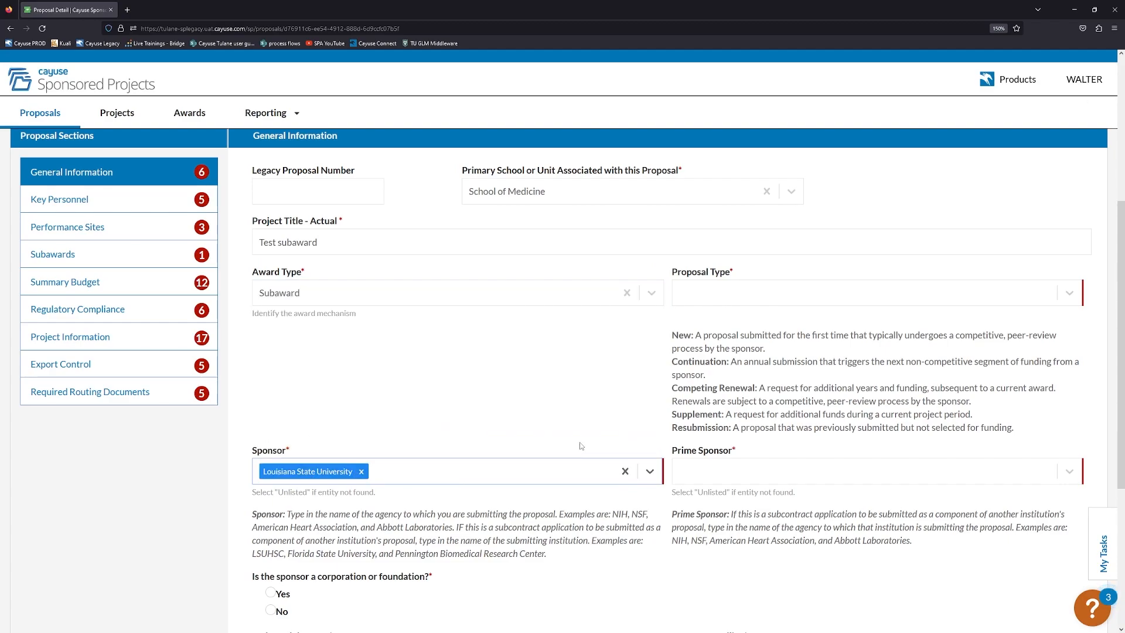
pyautogui.click(410, 445)
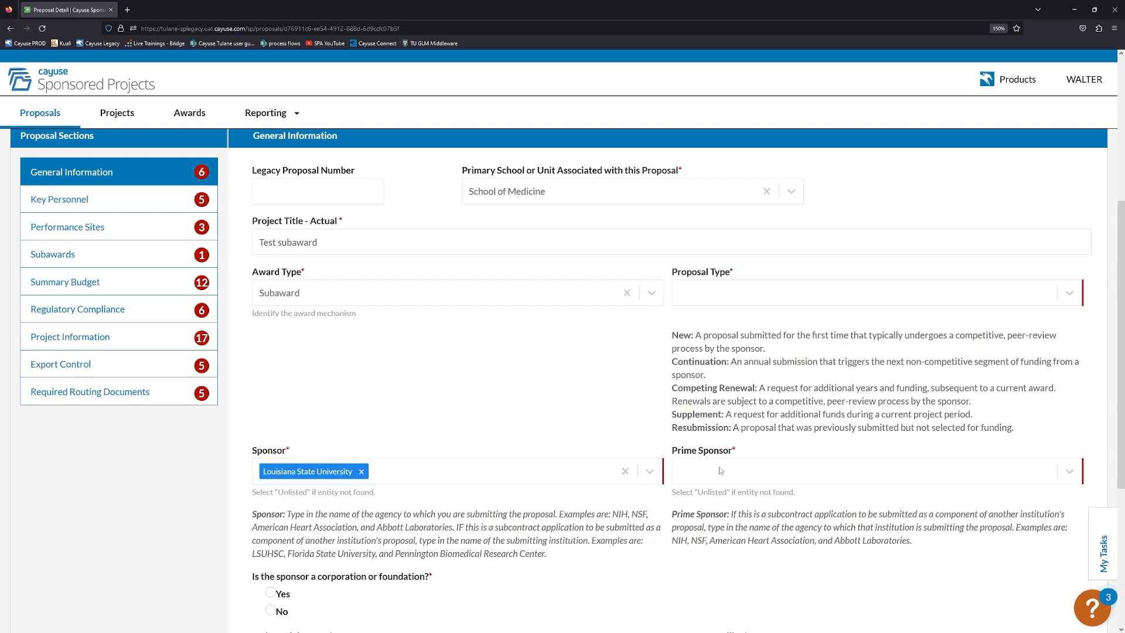
pyautogui.click(720, 471)
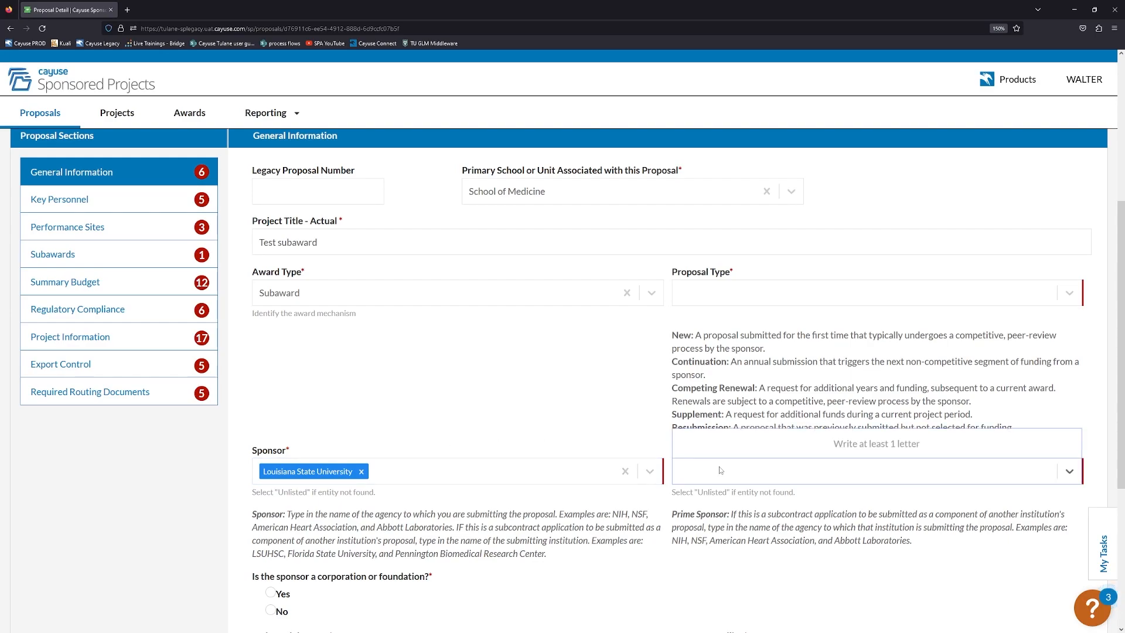
pyautogui.write('nih')
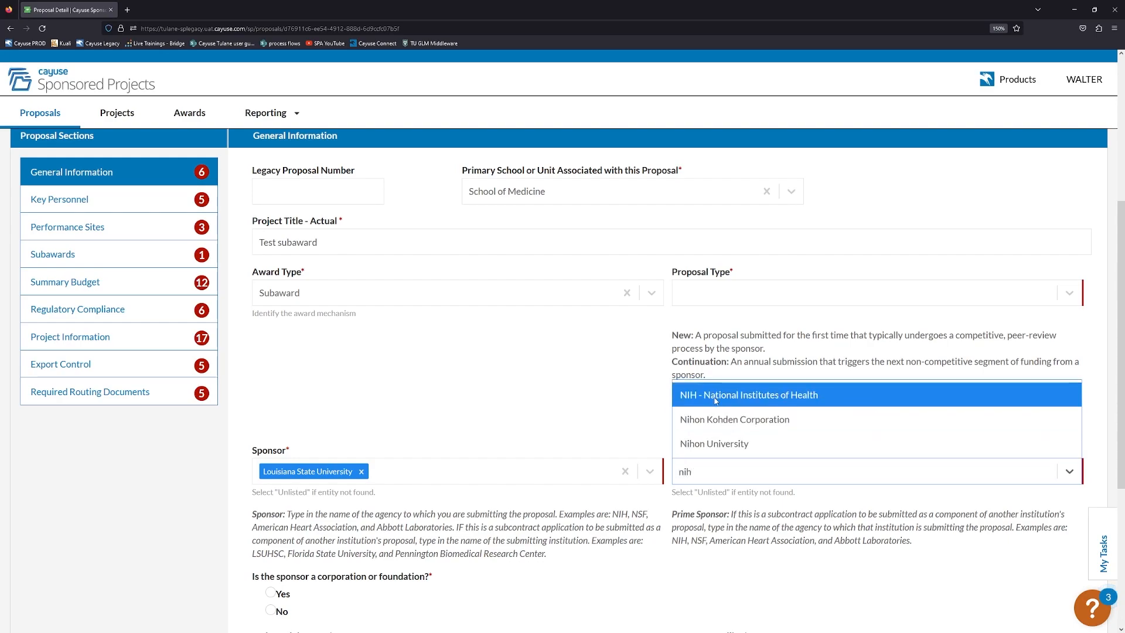
pyautogui.click(717, 403)
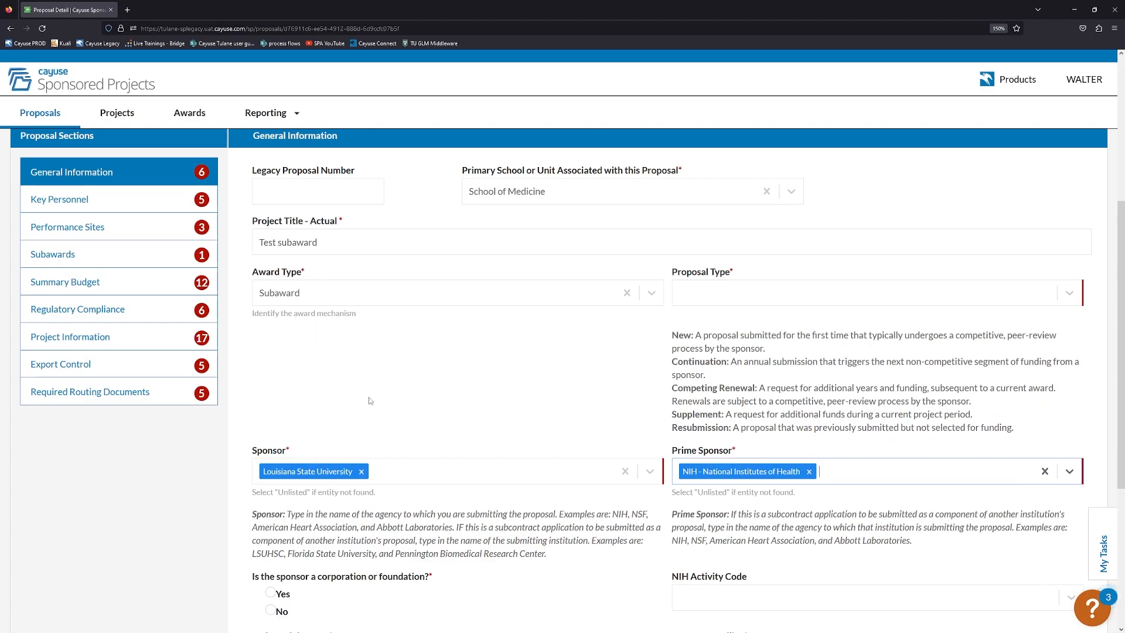
# Set the proposal type to New and answer No to the corporation or foundation question.
pyautogui.click(728, 299)
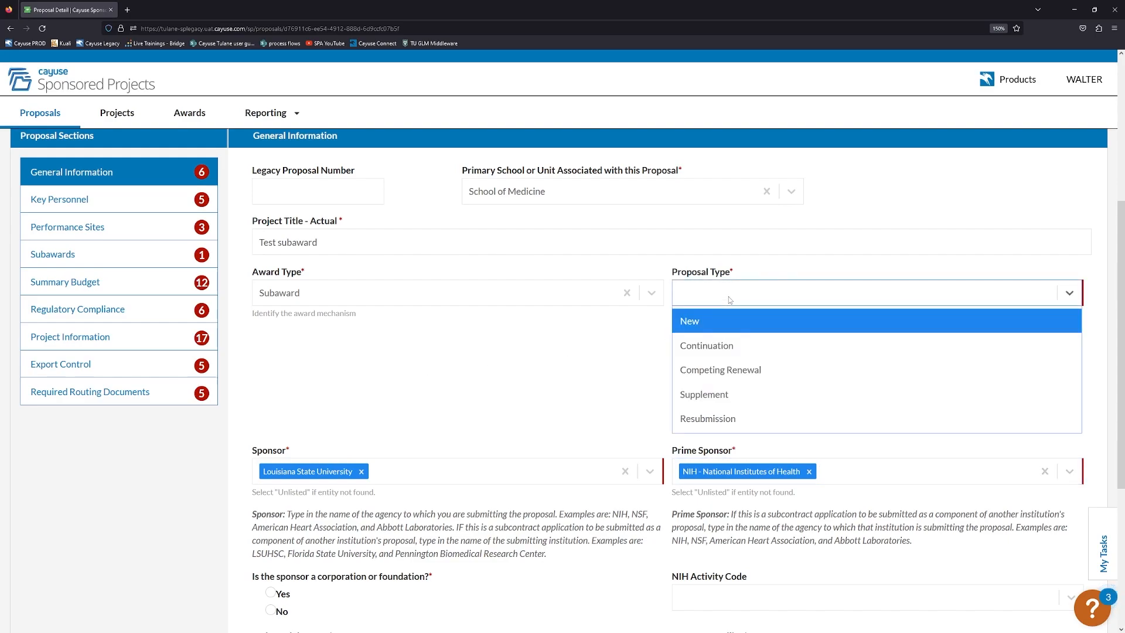
pyautogui.click(714, 321)
pyautogui.scroll(-1, 577, 351)
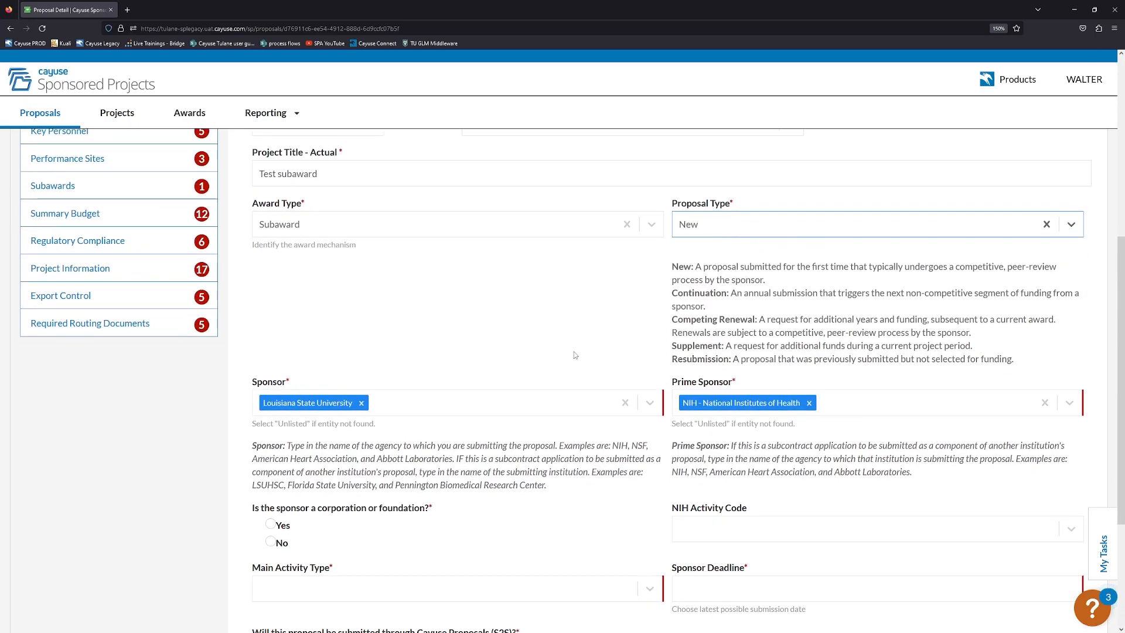
pyautogui.click(270, 541)
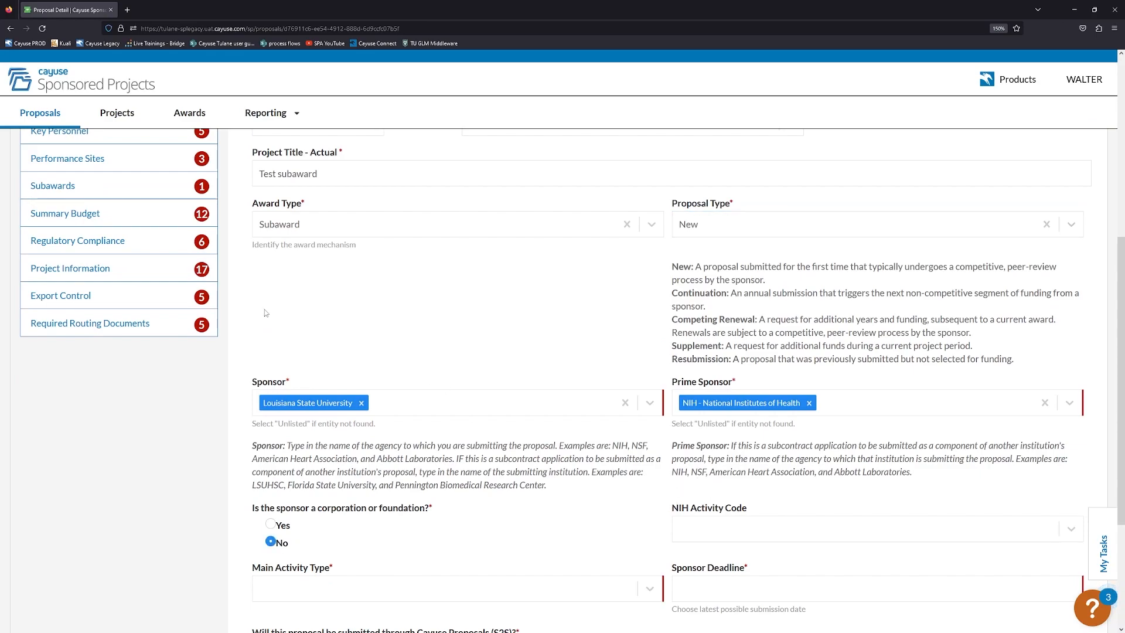
pyautogui.scroll(2, 176, 275)
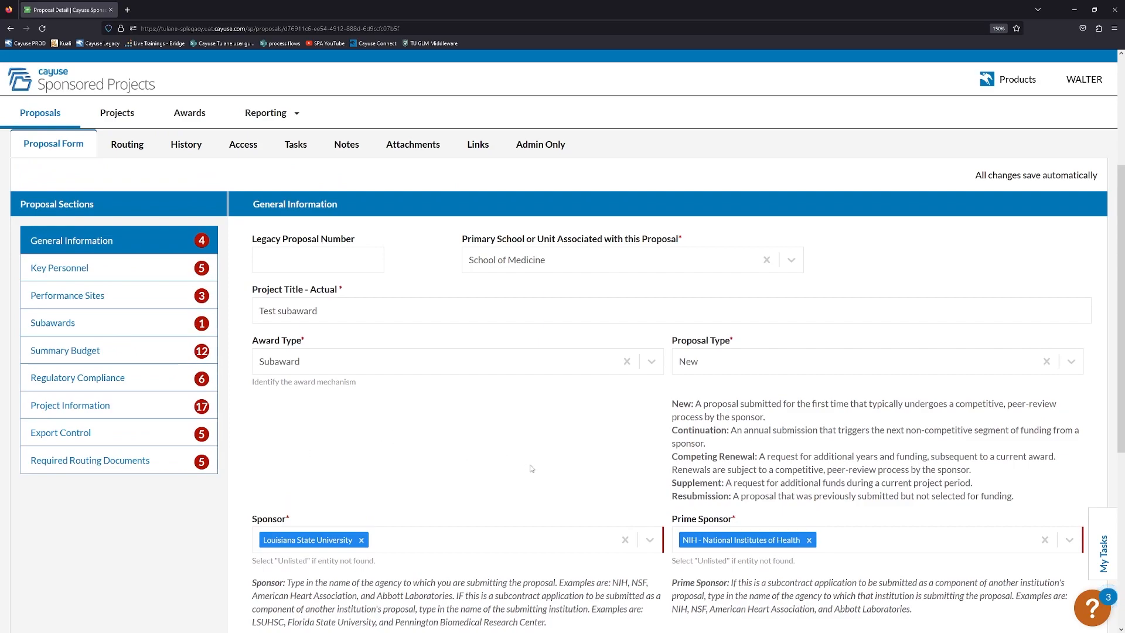
pyautogui.scroll(-1, 532, 466)
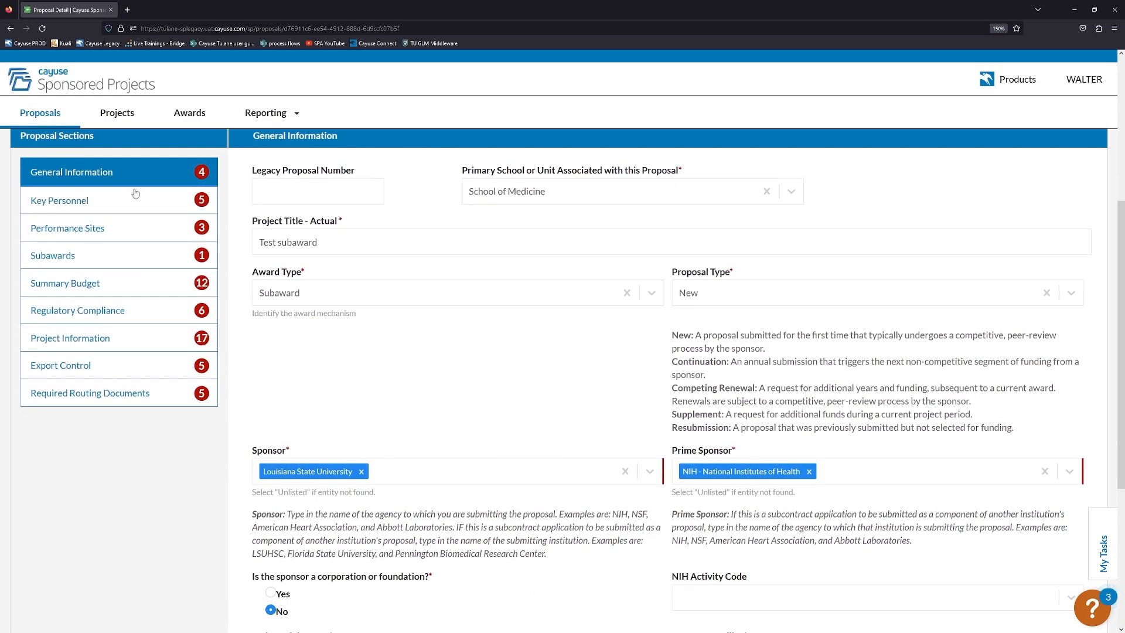
pyautogui.click(155, 209)
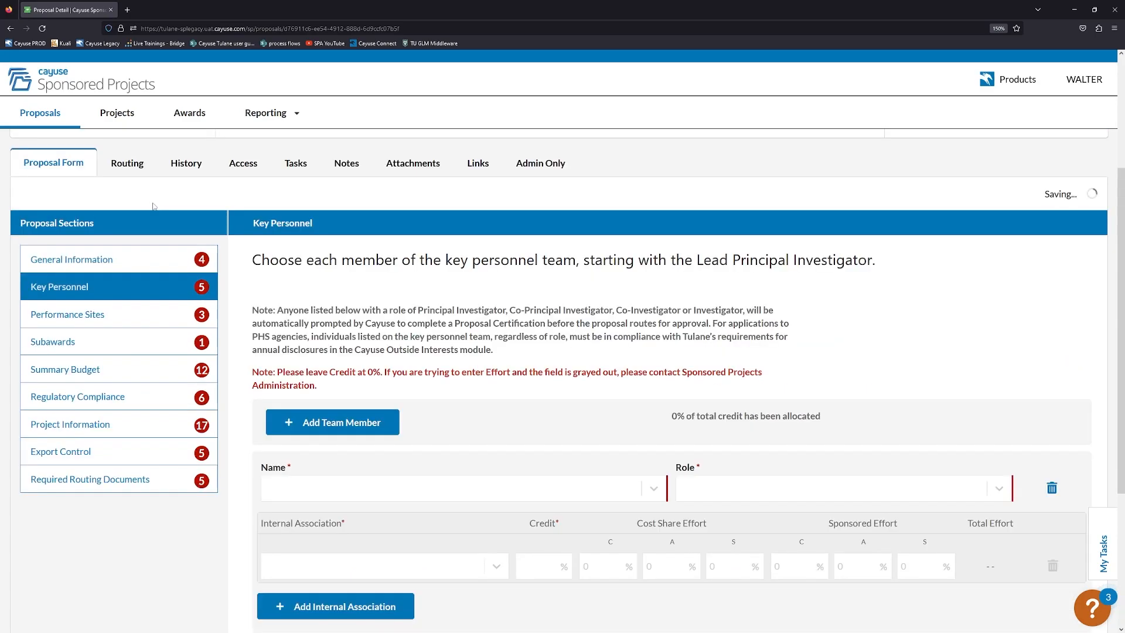
pyautogui.scroll(-1, 433, 391)
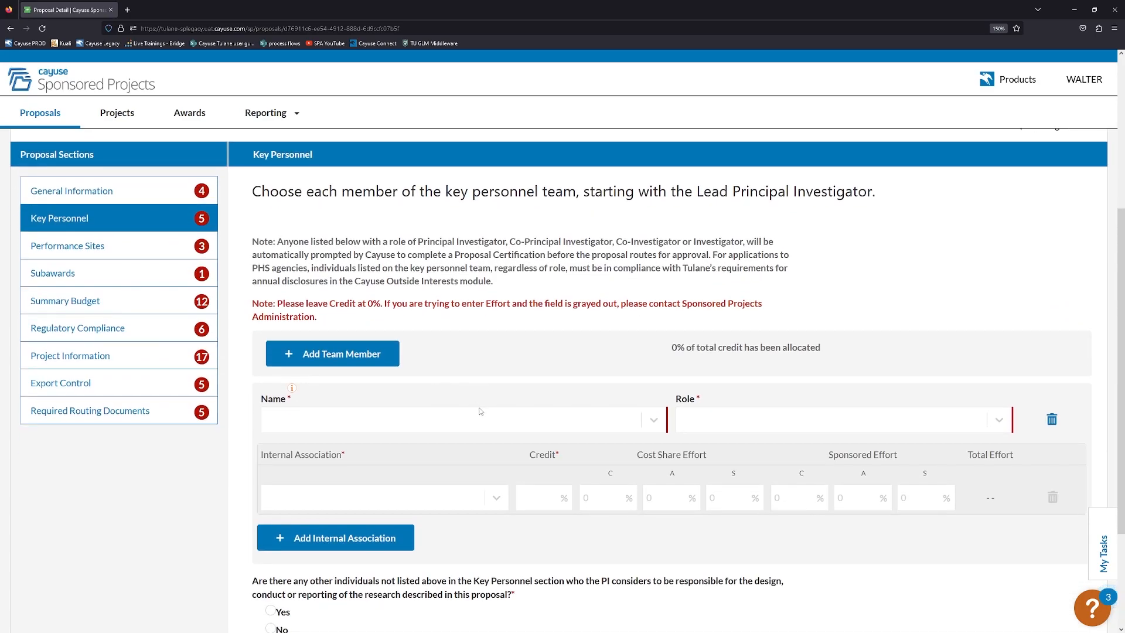
pyautogui.scroll(3, 486, 415)
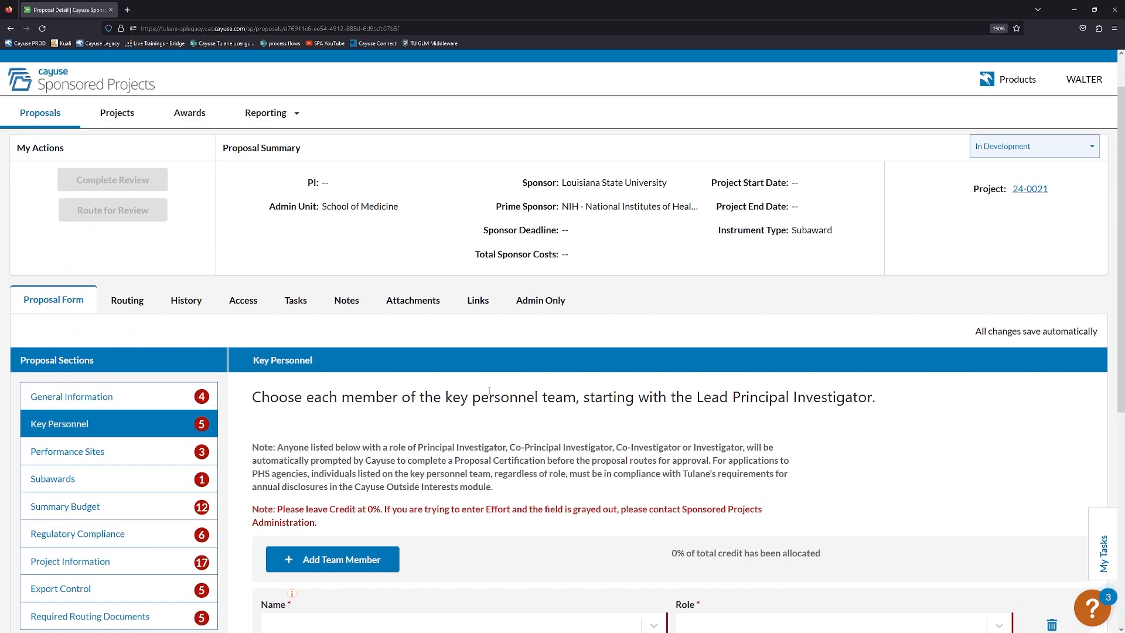
pyautogui.click(151, 396)
pyautogui.scroll(-3, 475, 451)
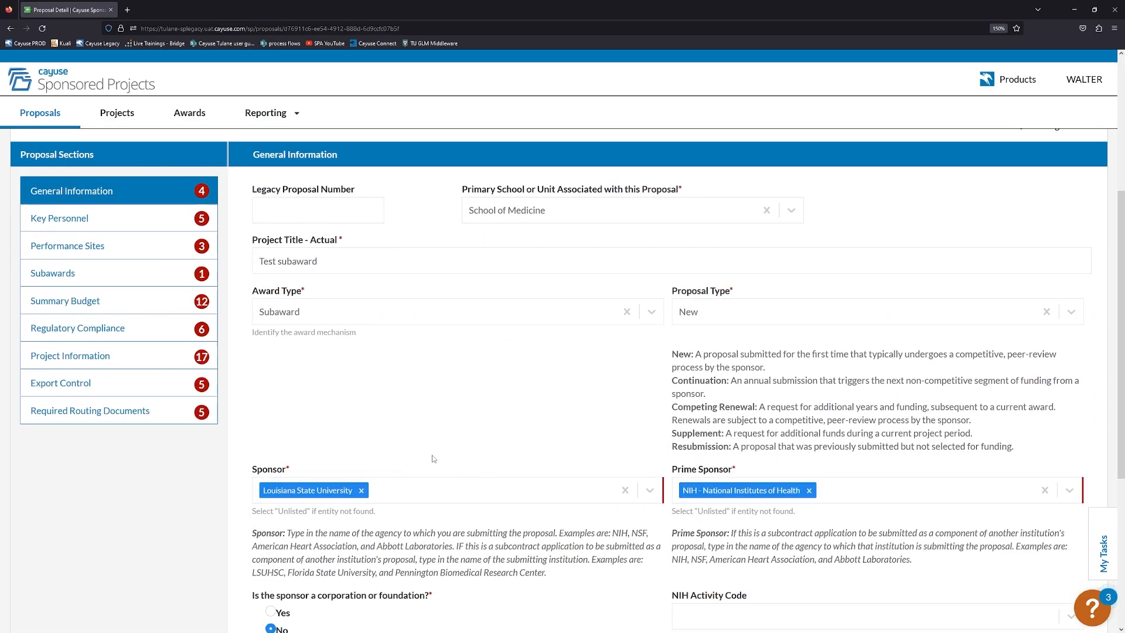
pyautogui.scroll(1, 485, 440)
pyautogui.scroll(-3, 475, 445)
pyautogui.scroll(4, 465, 448)
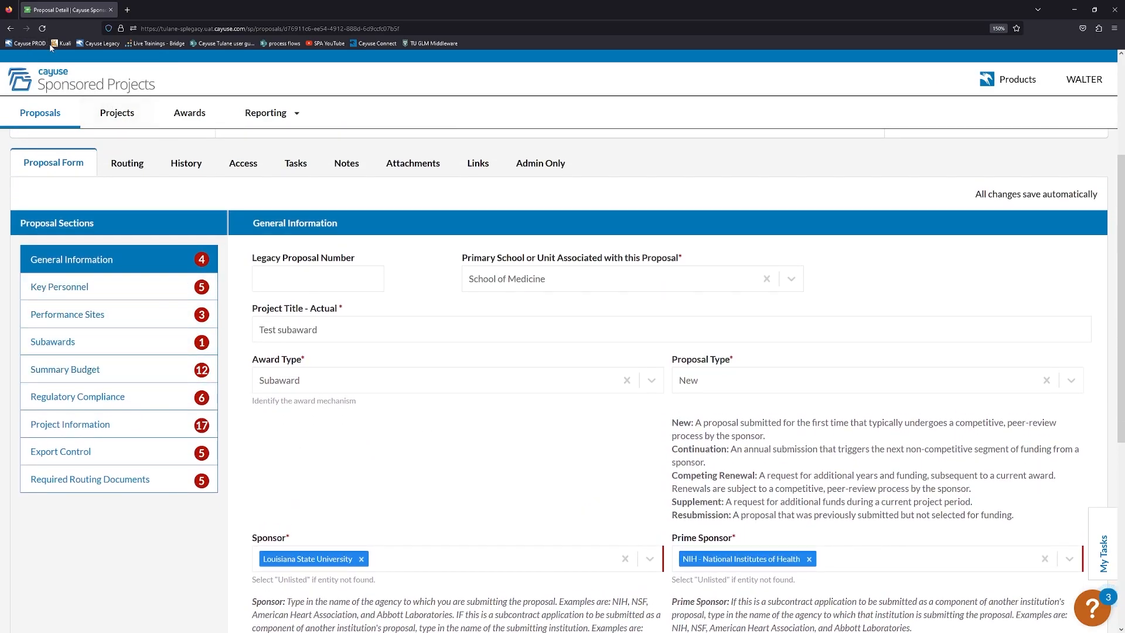
pyautogui.scroll(-1, 383, 403)
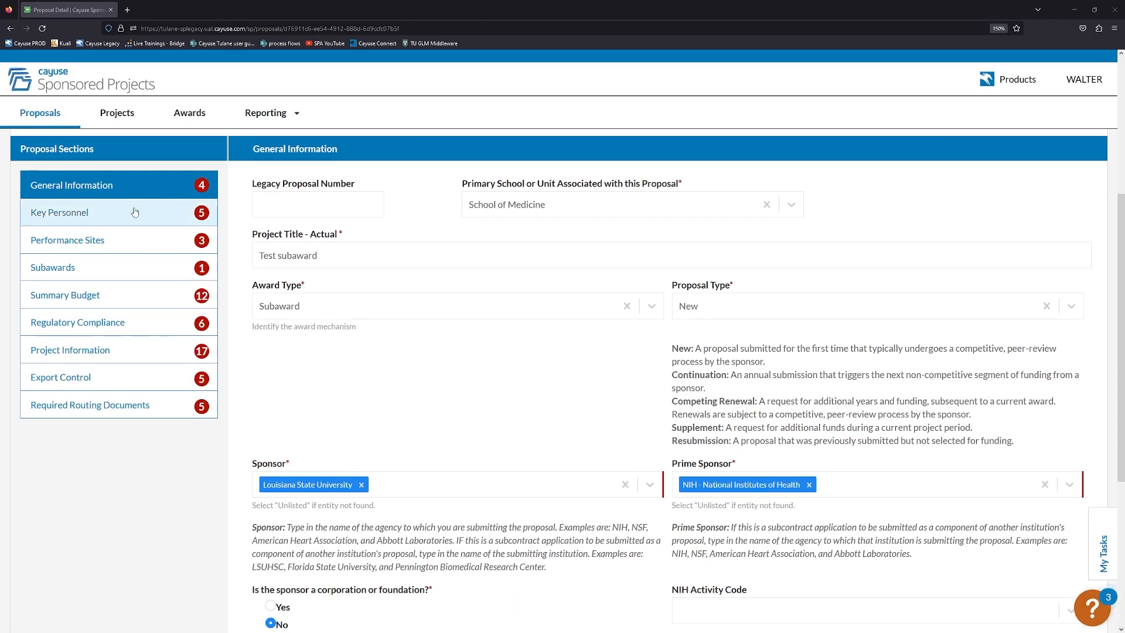
pyautogui.click(135, 212)
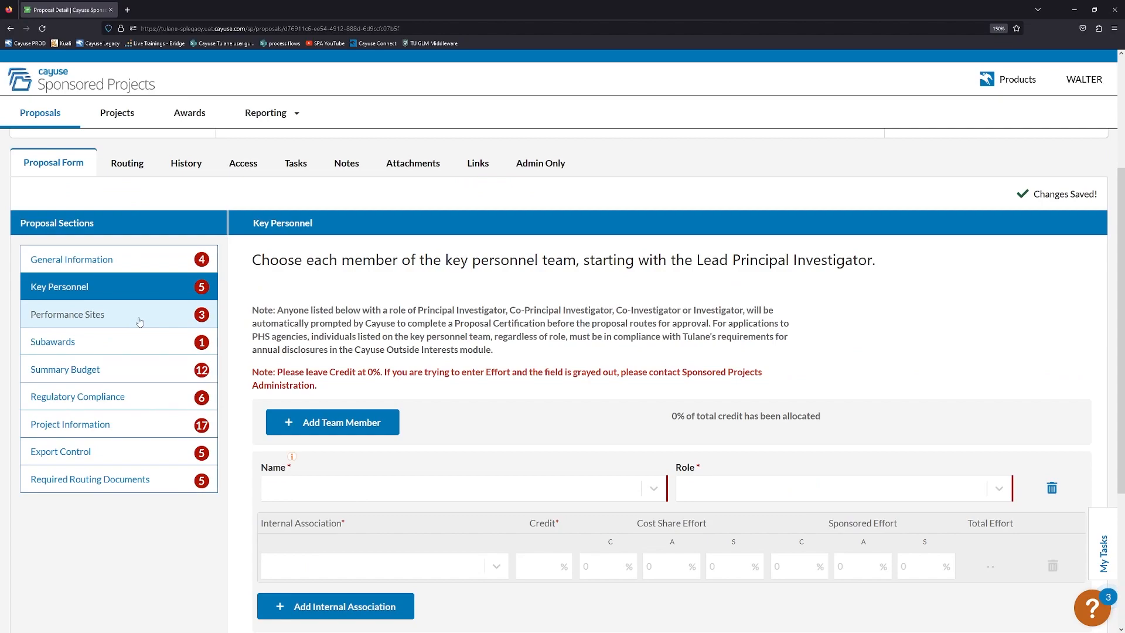
pyautogui.click(135, 263)
# Leave the General Information S2S submission question answered No, then return to the top of the form.
pyautogui.scroll(-1, 164, 351)
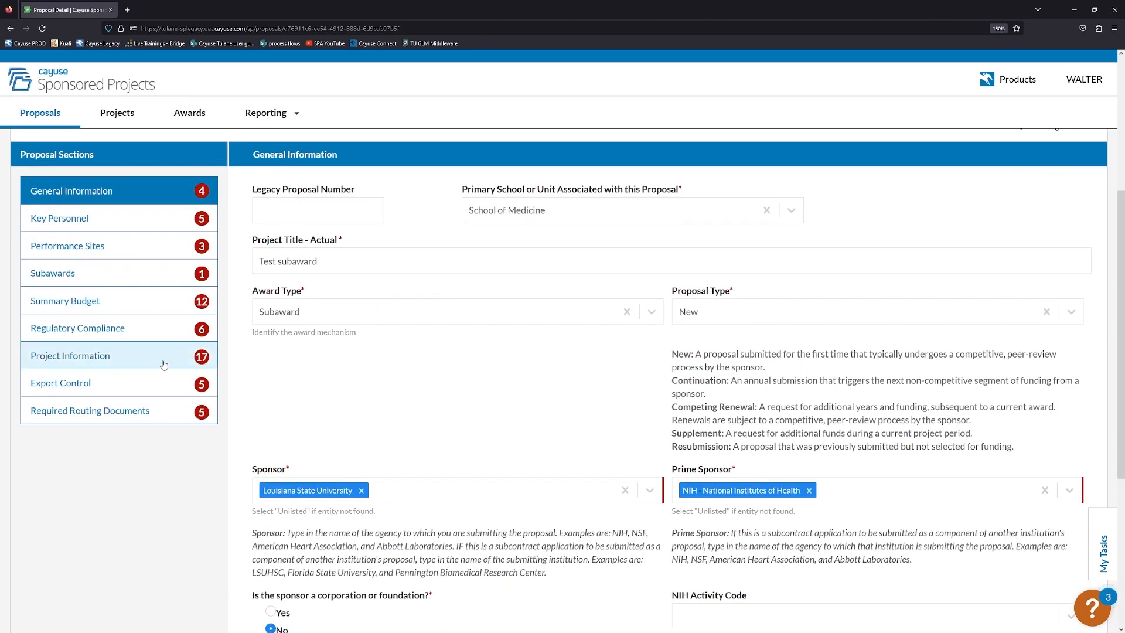
pyautogui.scroll(-1, 253, 376)
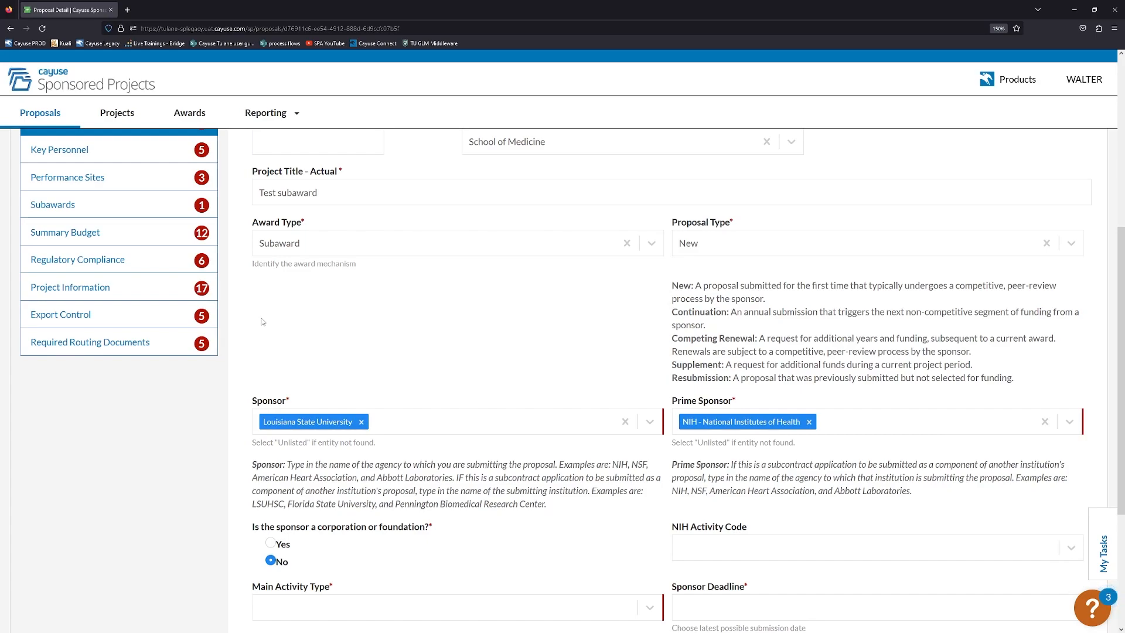
pyautogui.scroll(-1, 262, 322)
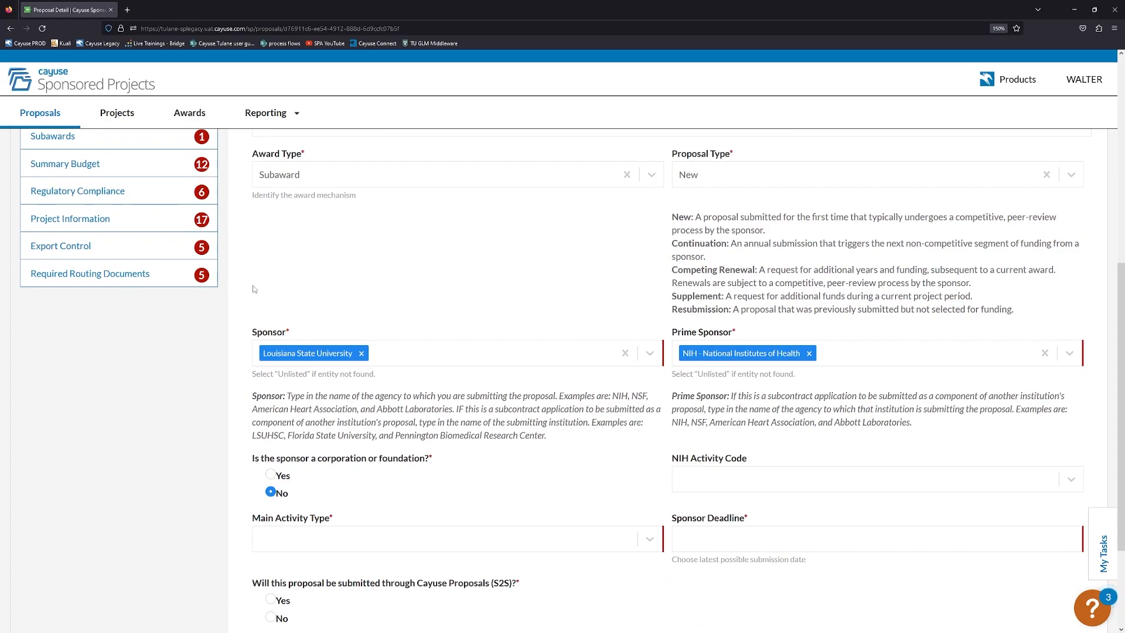
pyautogui.scroll(1, 257, 284)
pyautogui.scroll(1, 359, 302)
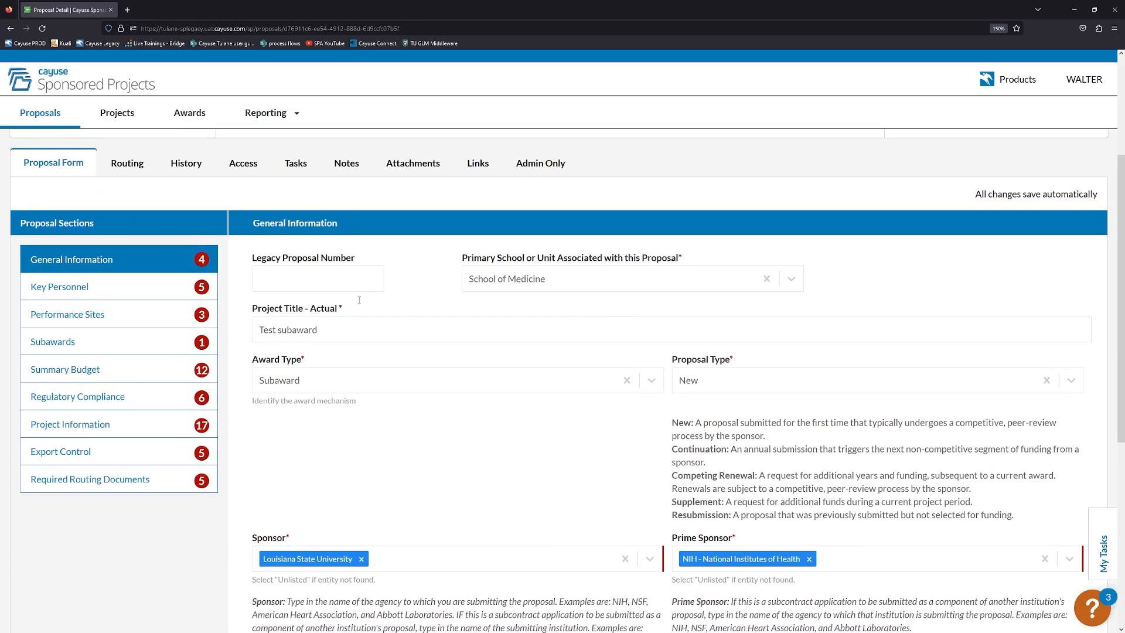
pyautogui.scroll(-4, 359, 303)
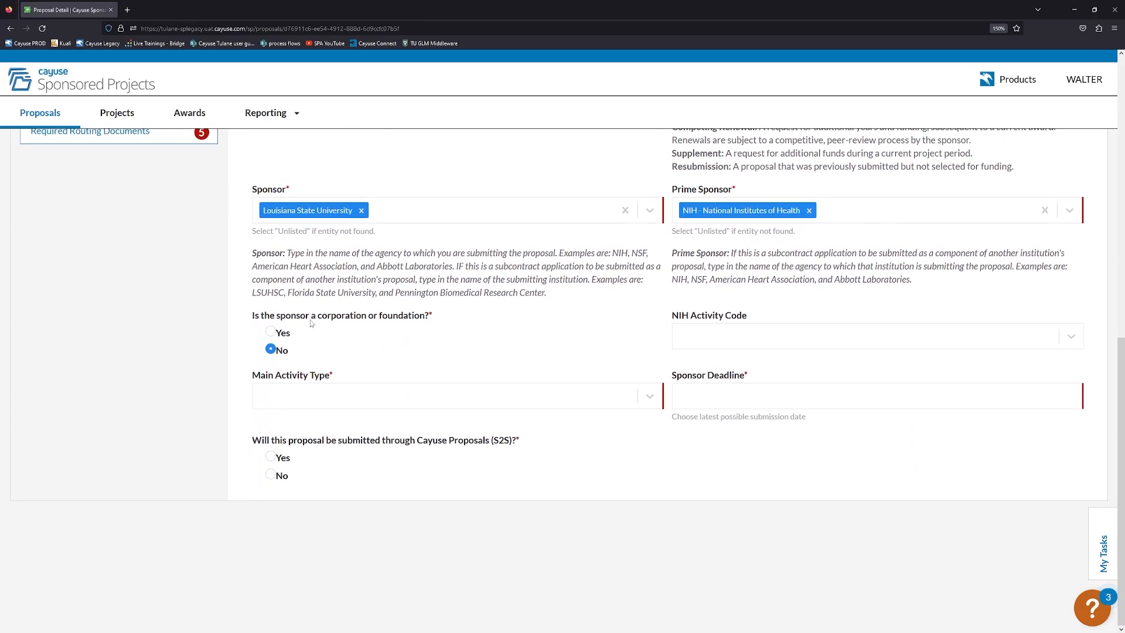
pyautogui.click(271, 475)
pyautogui.click(271, 457)
pyautogui.click(271, 474)
pyautogui.scroll(7, 272, 432)
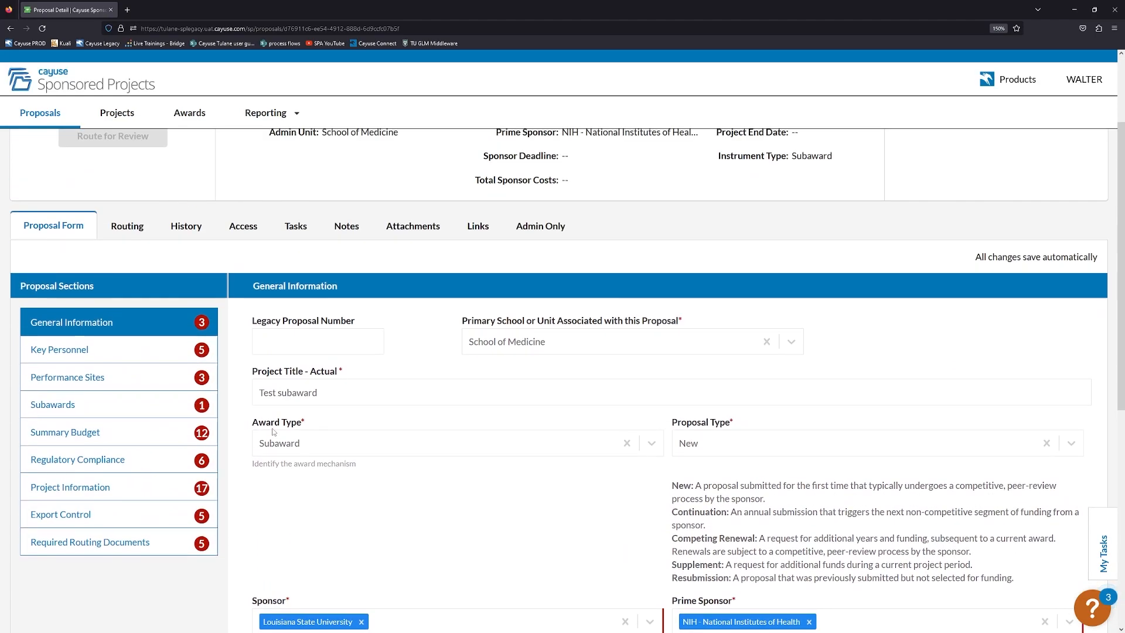
pyautogui.scroll(3, 272, 432)
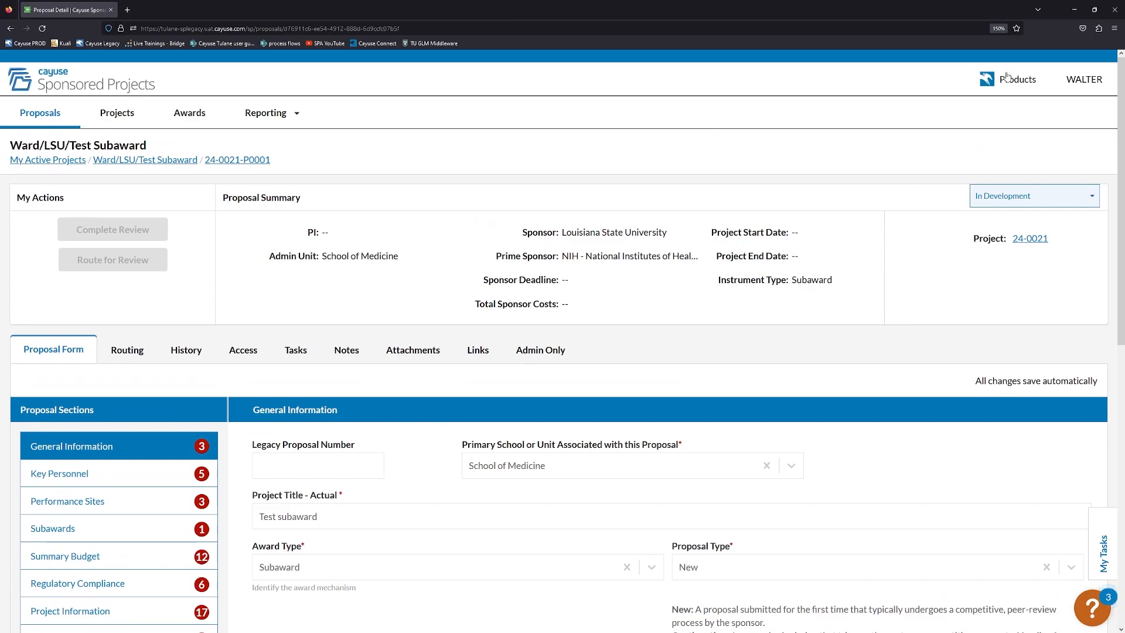
# Switch to Cayuse Proposals (S2S) and start a new Research Subaward Proposal.
pyautogui.click(1005, 82)
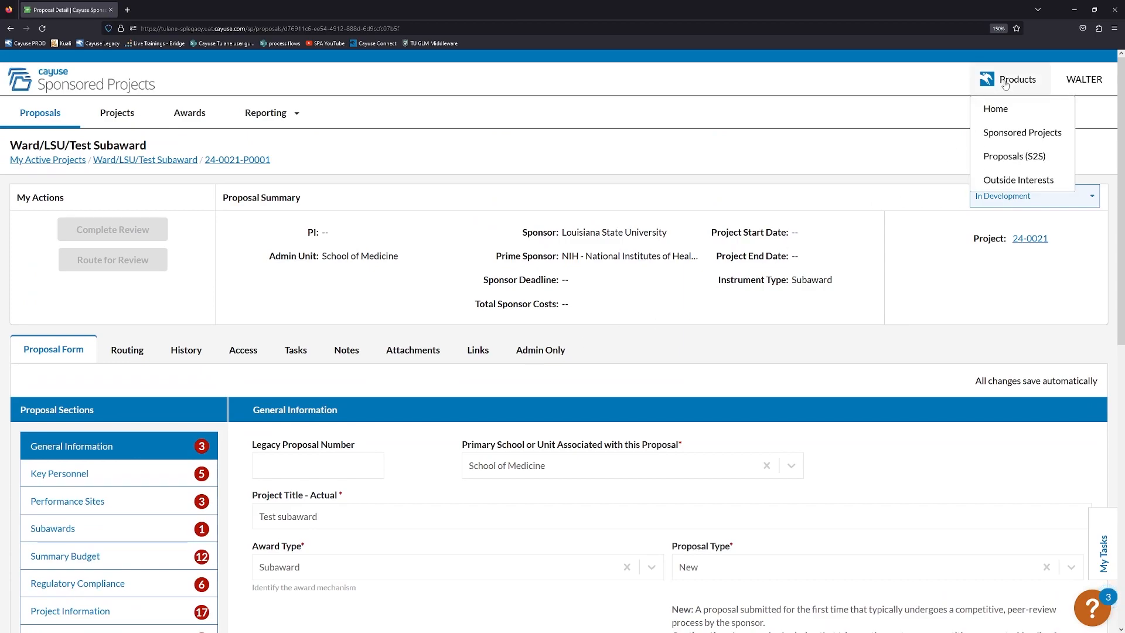
pyautogui.click(1014, 156)
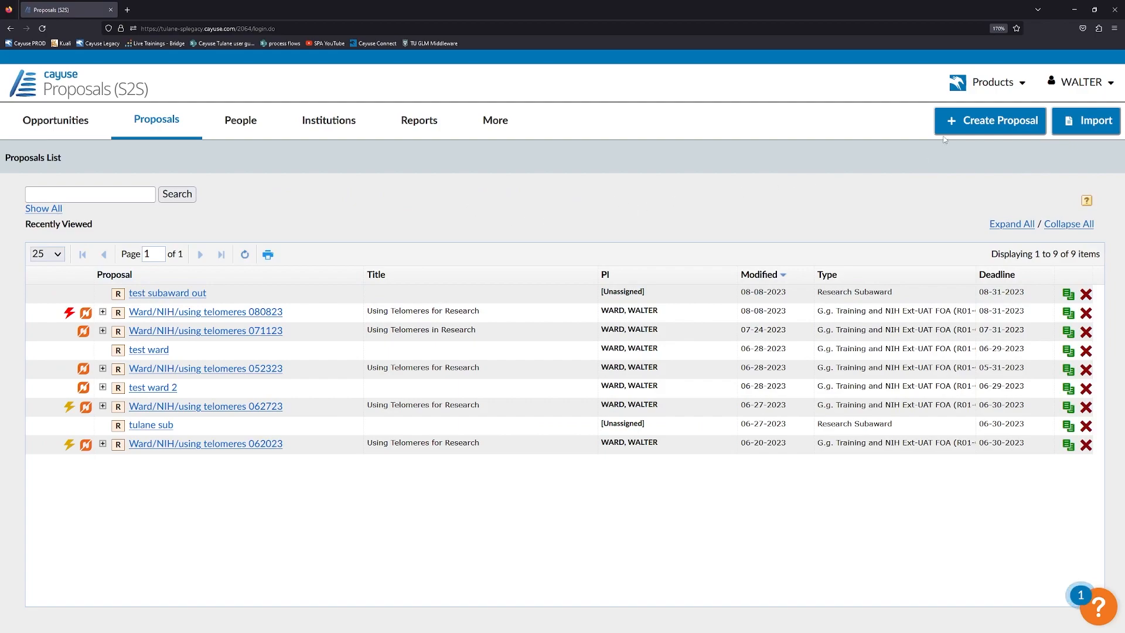
pyautogui.click(972, 125)
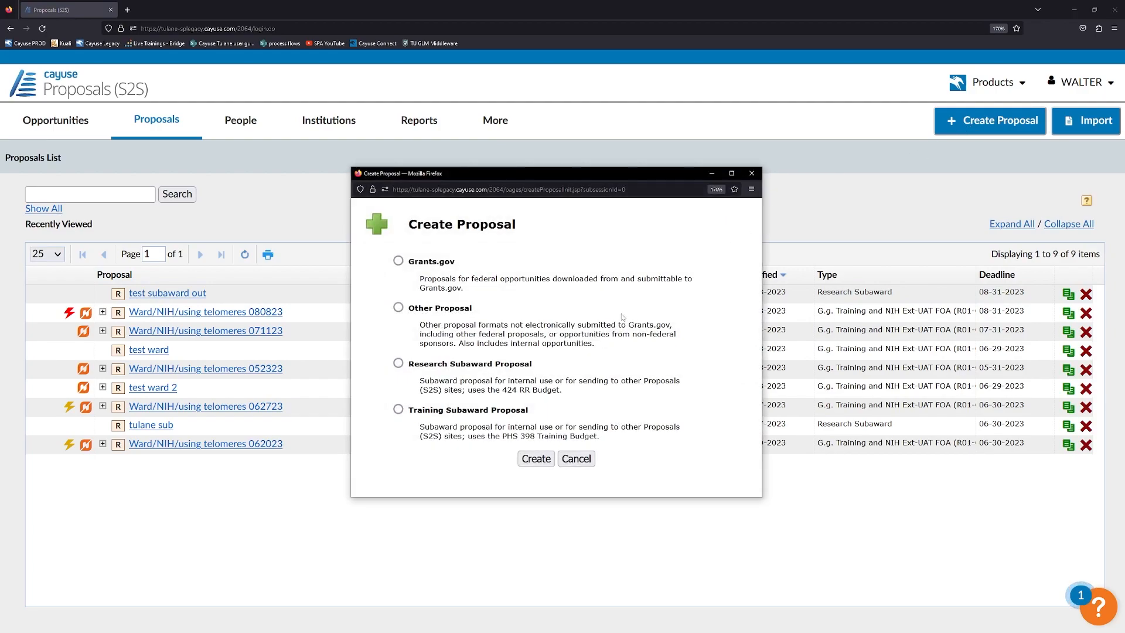
pyautogui.click(398, 260)
pyautogui.click(398, 364)
pyautogui.click(529, 457)
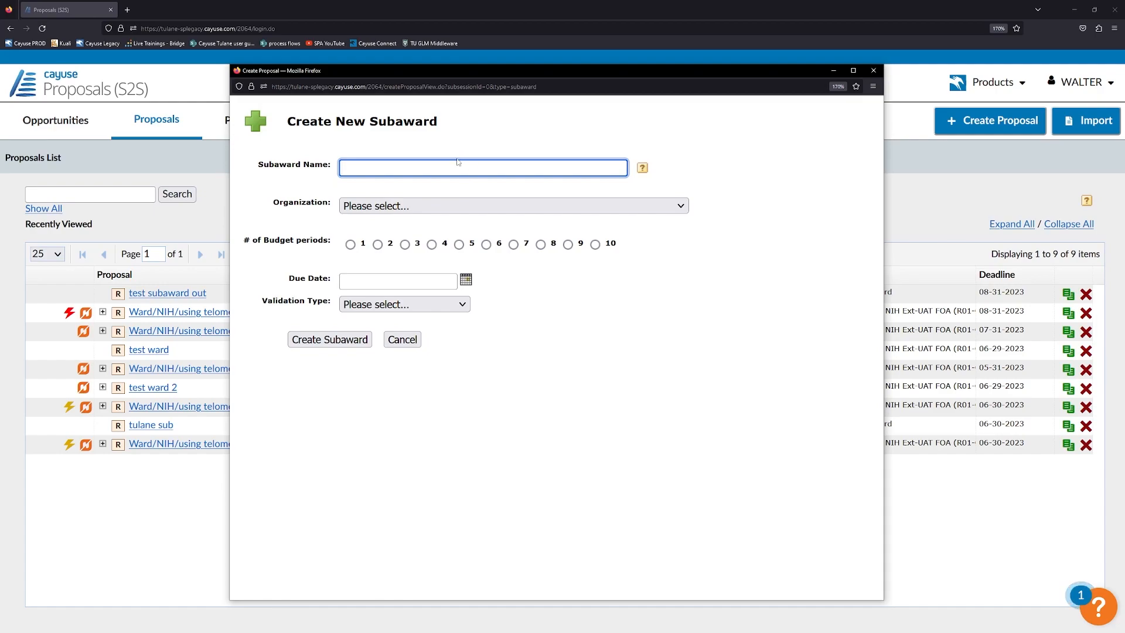
# Name the subaward 'subaward test', with Tulane Educational Fund organization and Organized Research : On Campus IDC rate.
pyautogui.write('test subaward')
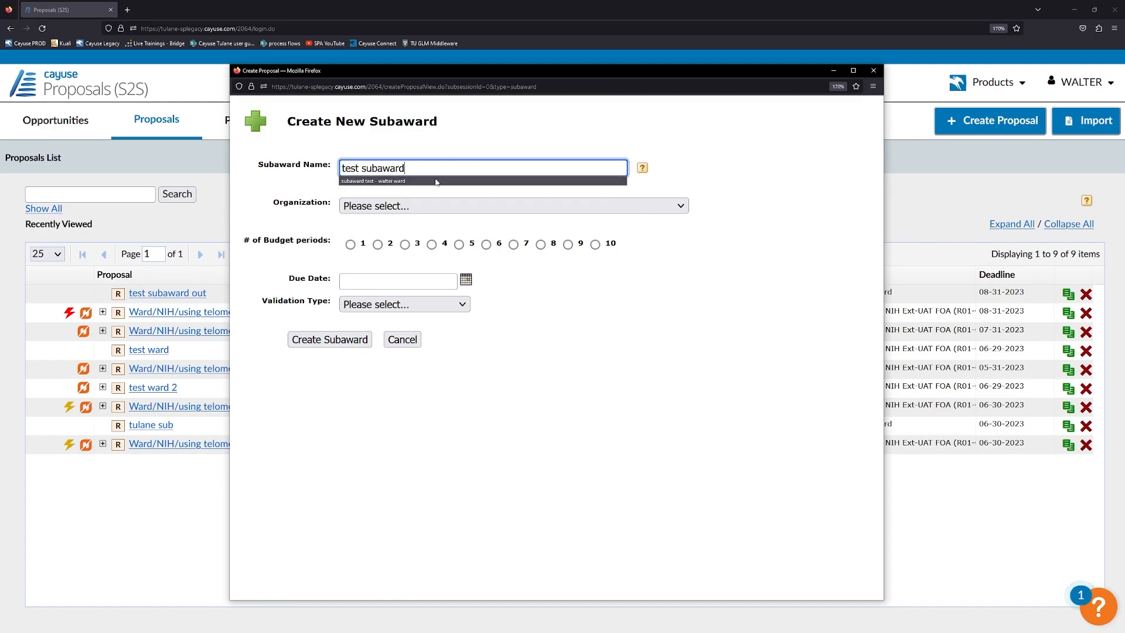
pyautogui.click(435, 181)
pyautogui.moveTo(407, 168); pyautogui.dragTo(496, 169)
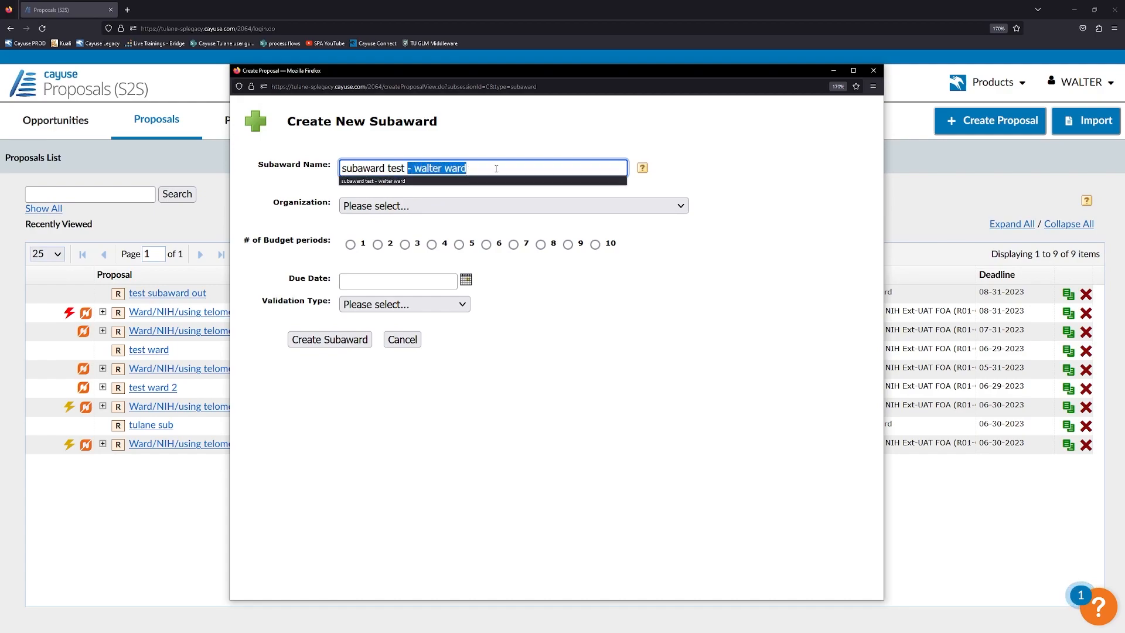
pyautogui.press('BackSpace')
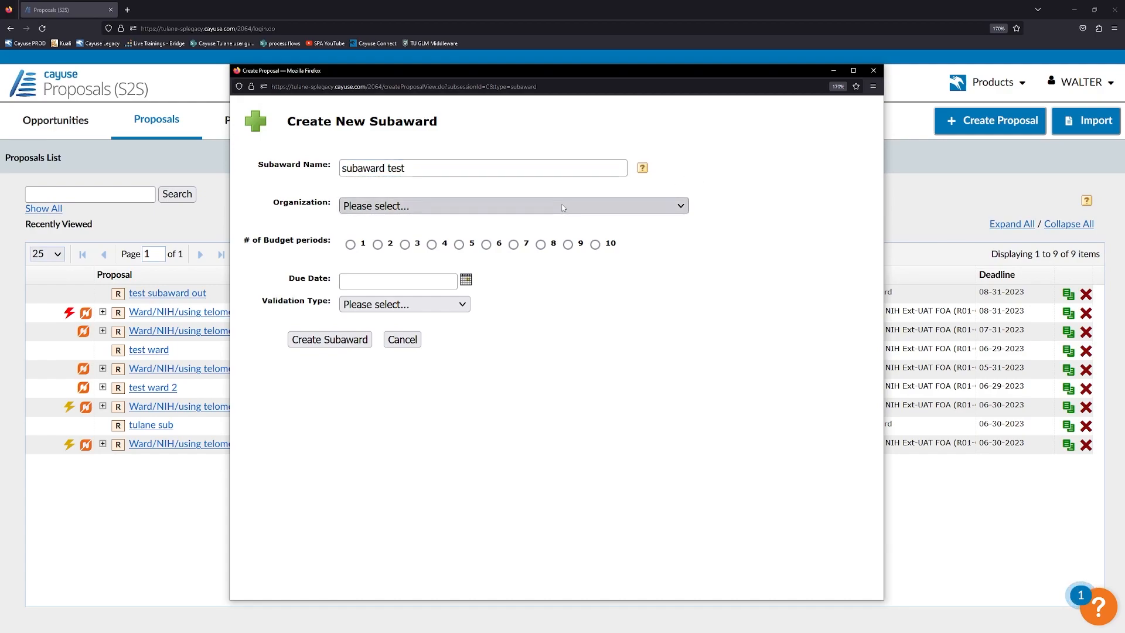
pyautogui.click(557, 206)
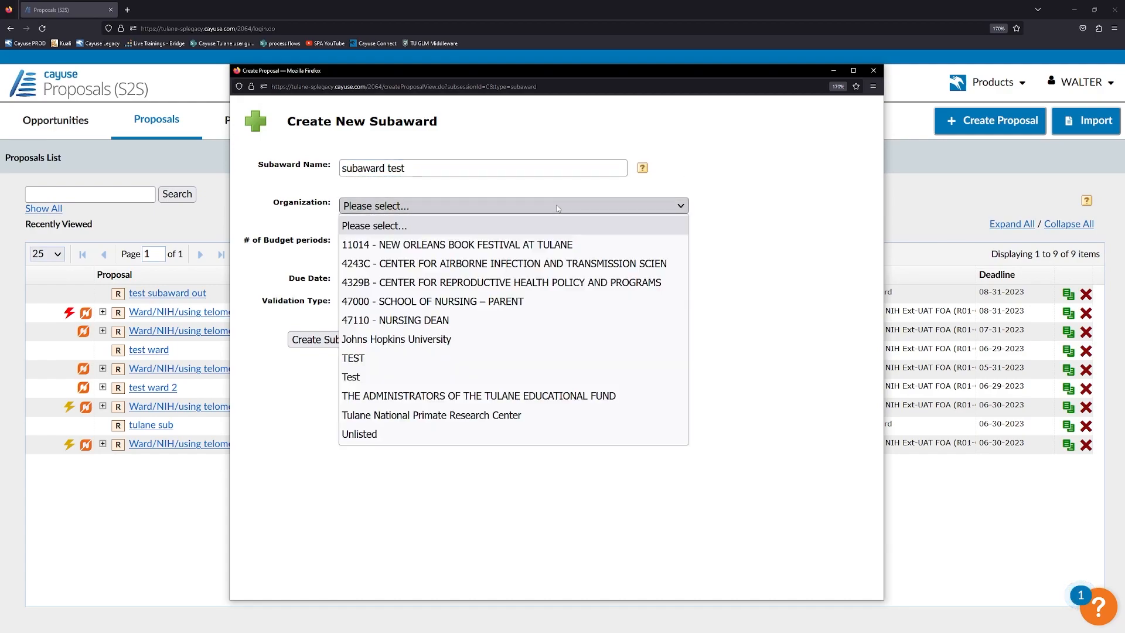
pyautogui.click(404, 393)
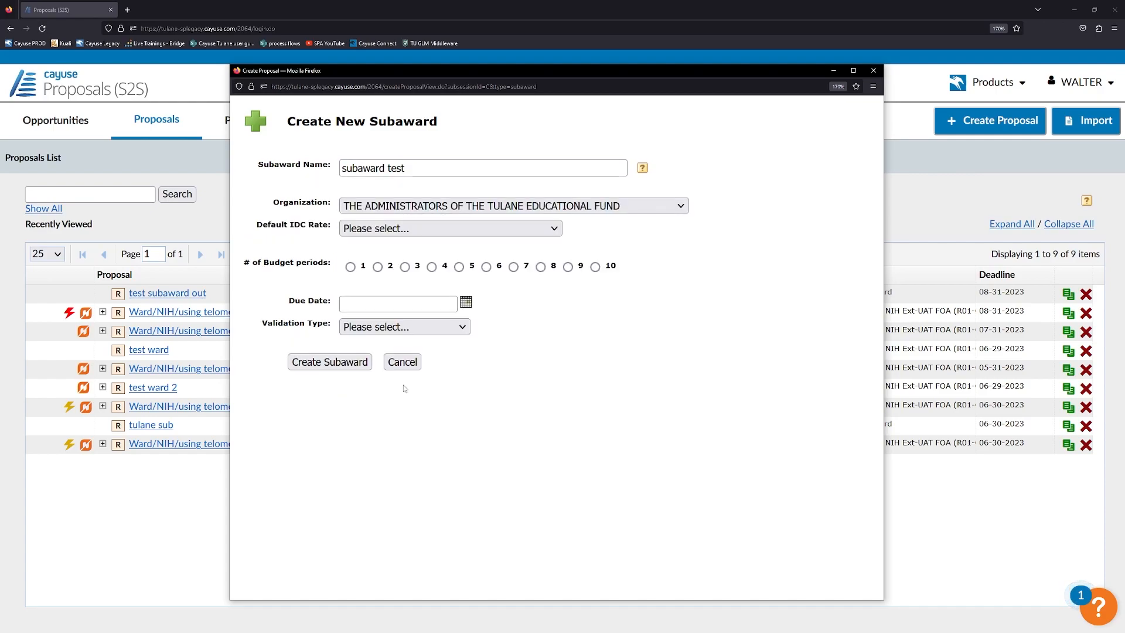
pyautogui.click(435, 234)
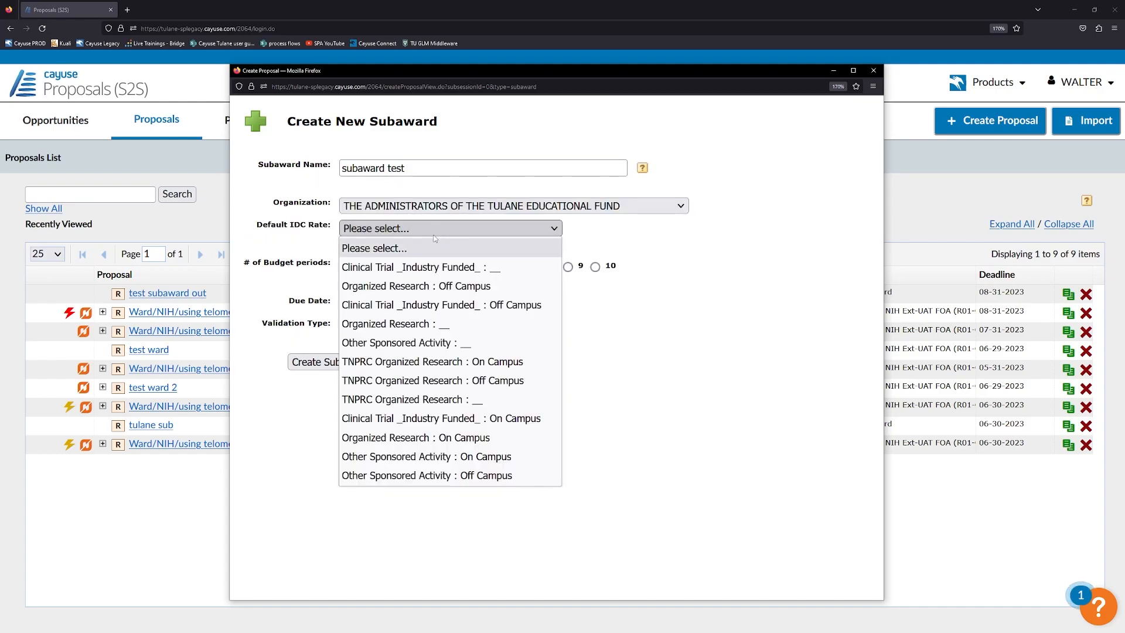
pyautogui.click(388, 439)
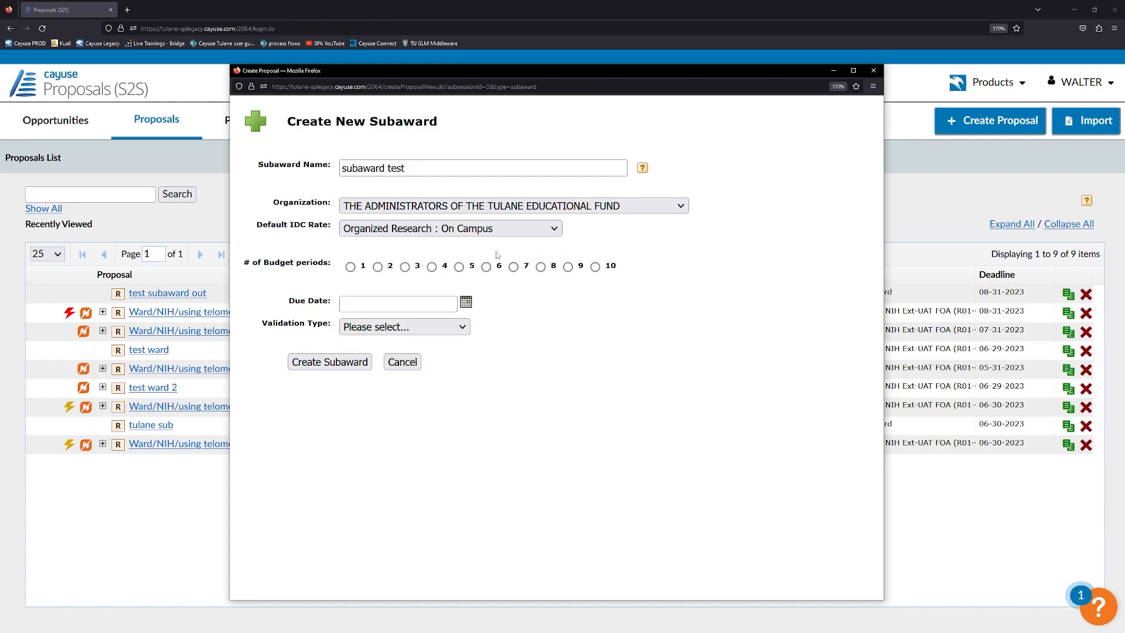
# Choose 3 budget periods, due date 08/31/2023 and NIH validation, then create the subaward.
pyautogui.click(405, 267)
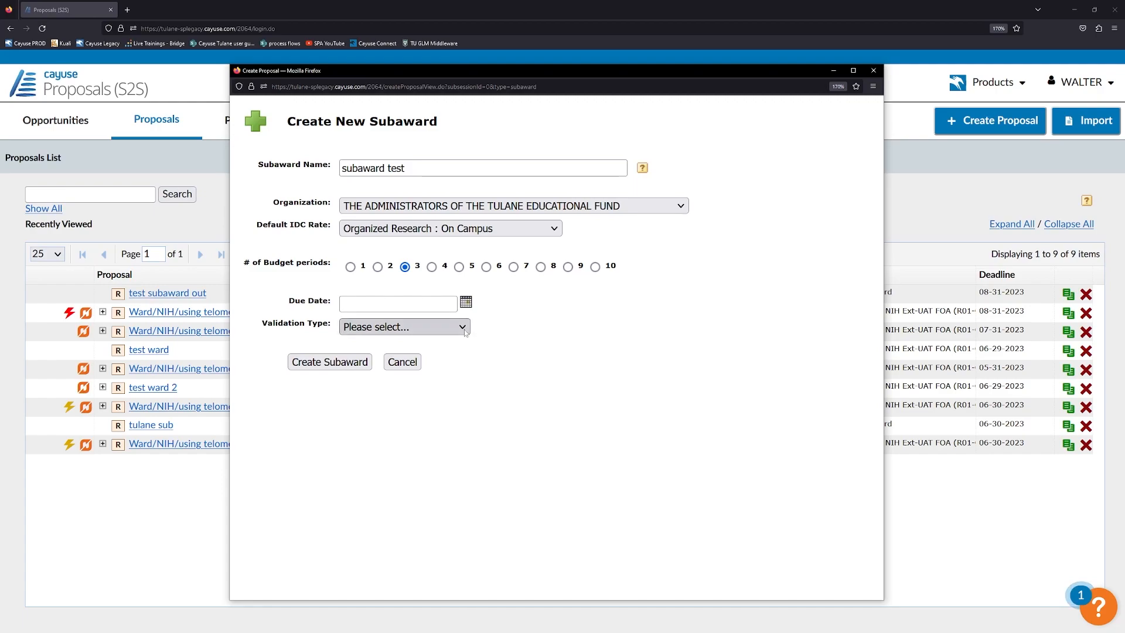
pyautogui.click(465, 303)
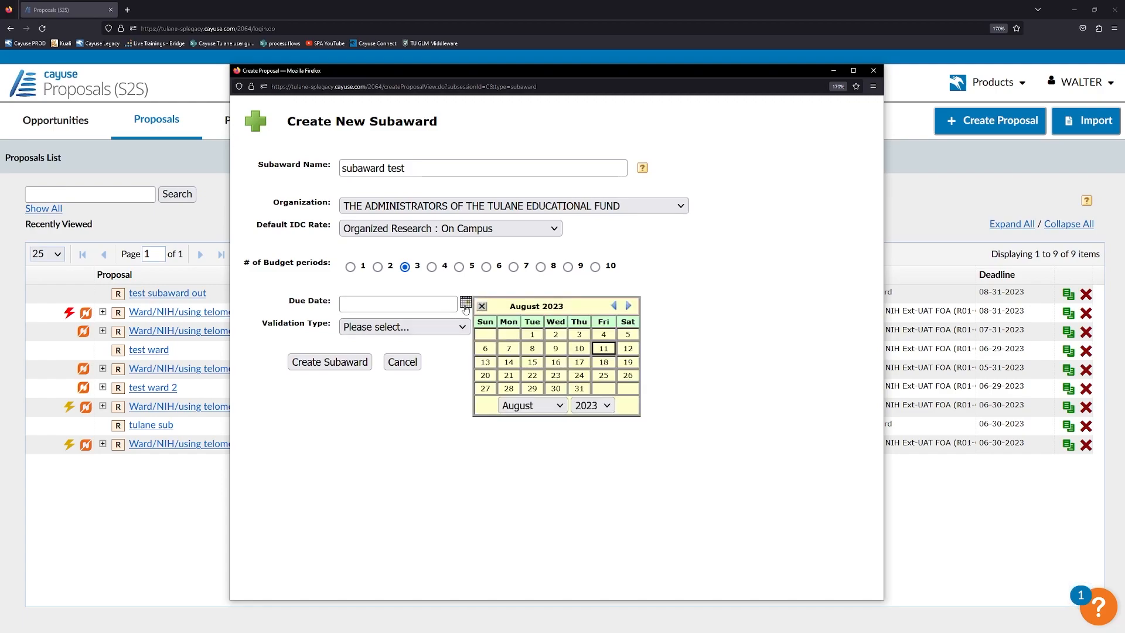
pyautogui.click(579, 388)
pyautogui.click(430, 326)
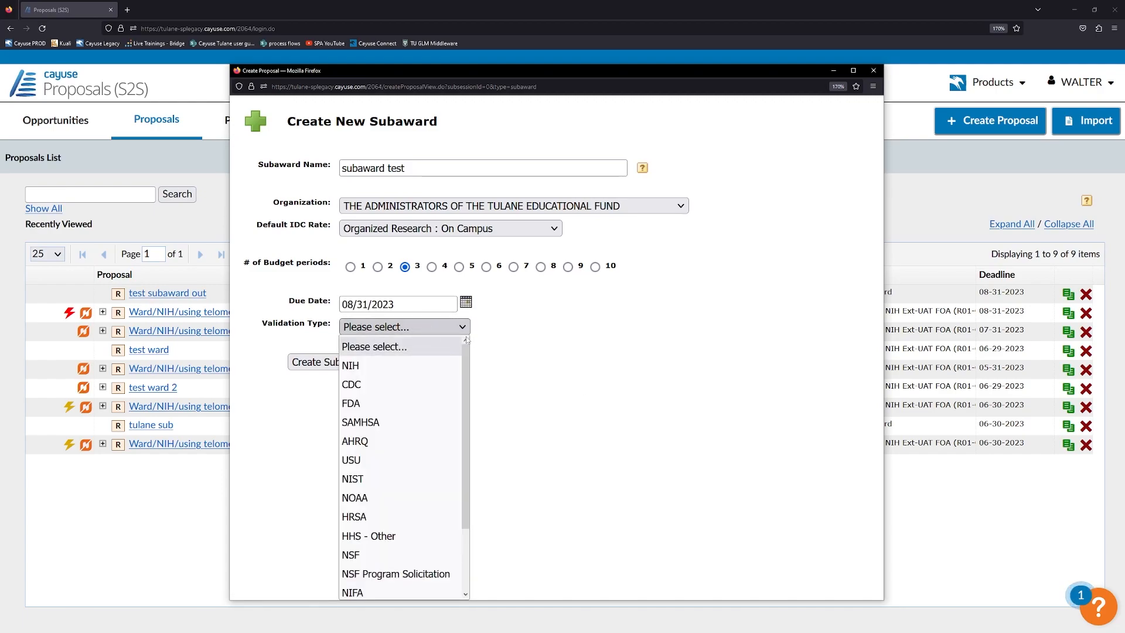
pyautogui.scroll(-3, 462, 414)
pyautogui.scroll(3, 462, 415)
pyautogui.click(483, 346)
pyautogui.click(347, 362)
pyautogui.click(628, 362)
pyautogui.click(431, 326)
pyautogui.scroll(-3, 423, 369)
pyautogui.scroll(3, 422, 369)
pyautogui.click(410, 365)
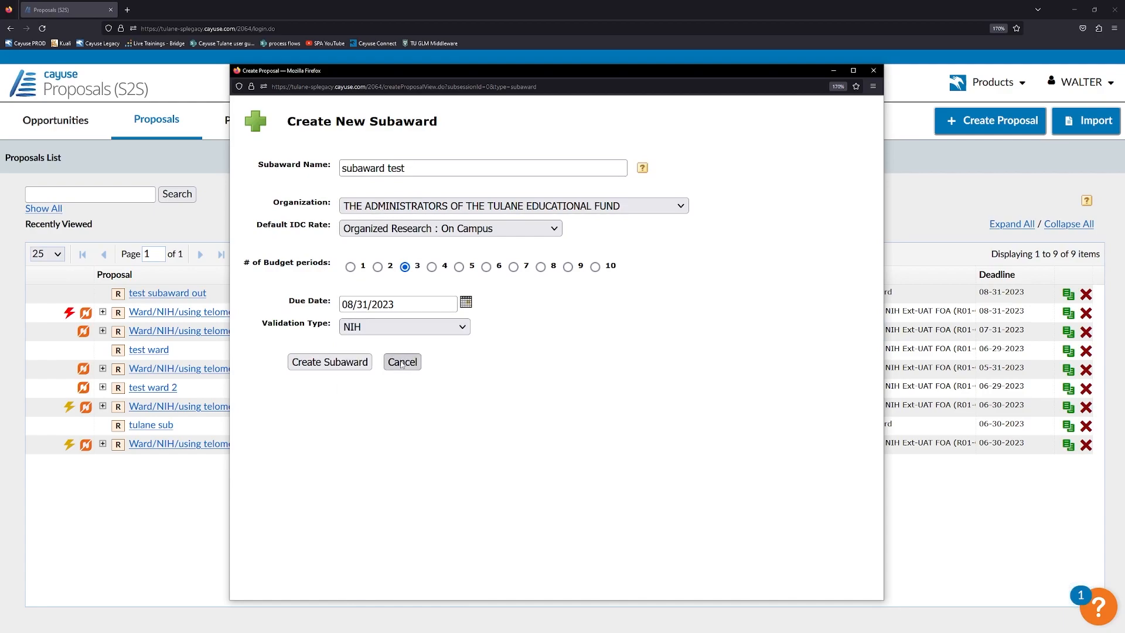
pyautogui.click(344, 362)
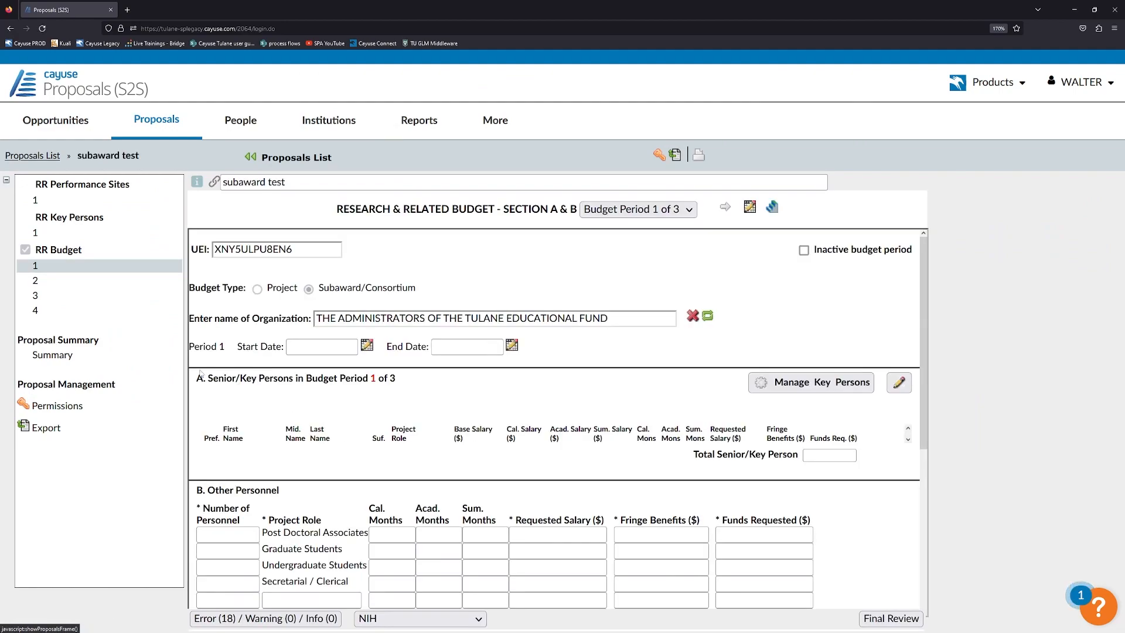
# Autofill the primary performance site from the Tulane Educational Fund institutional profile.
pyautogui.click(65, 201)
pyautogui.click(59, 267)
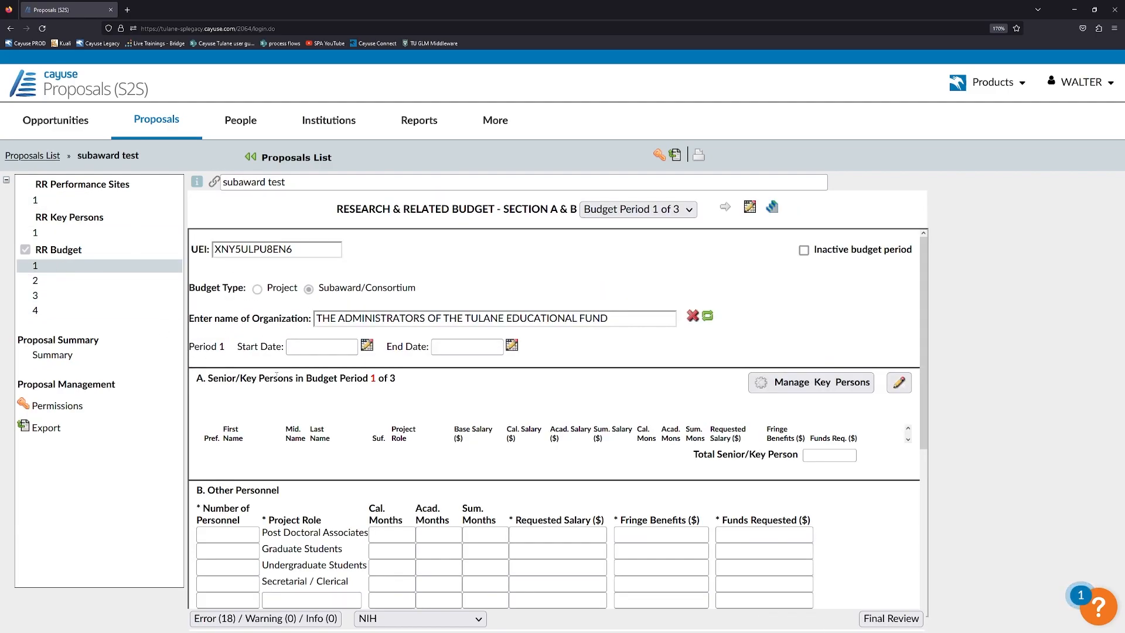
pyautogui.click(89, 199)
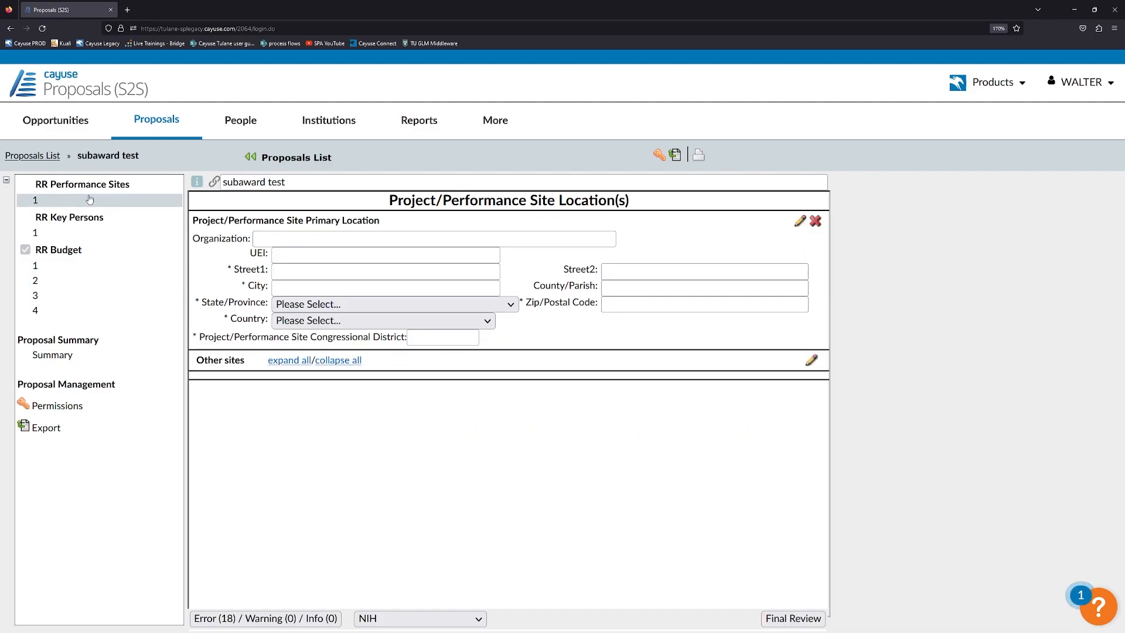
pyautogui.click(335, 238)
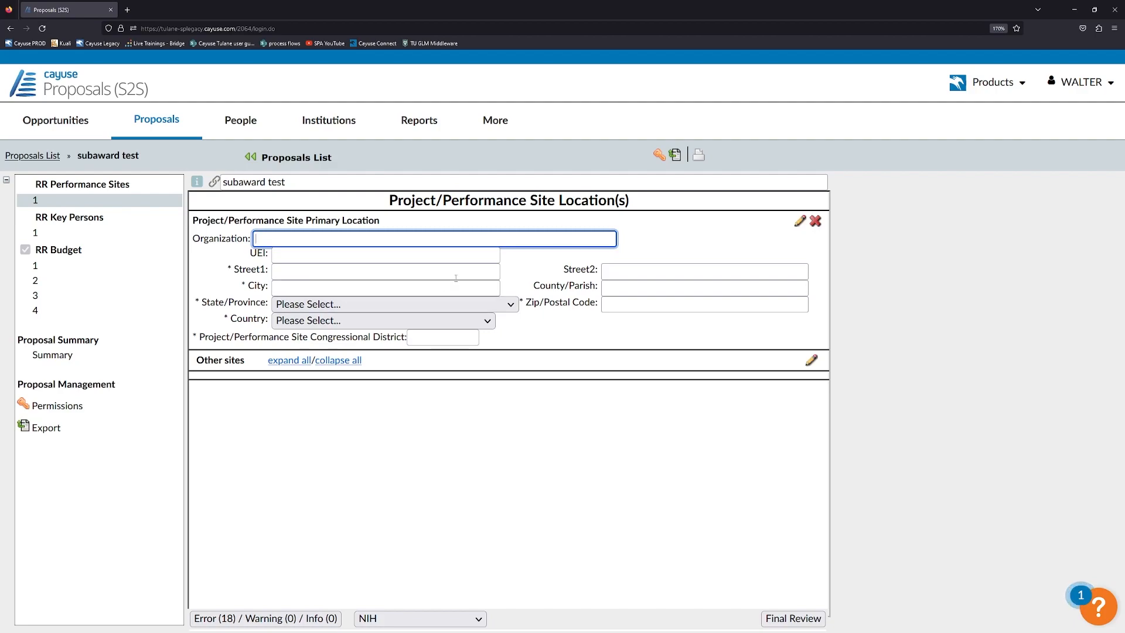
pyautogui.click(799, 222)
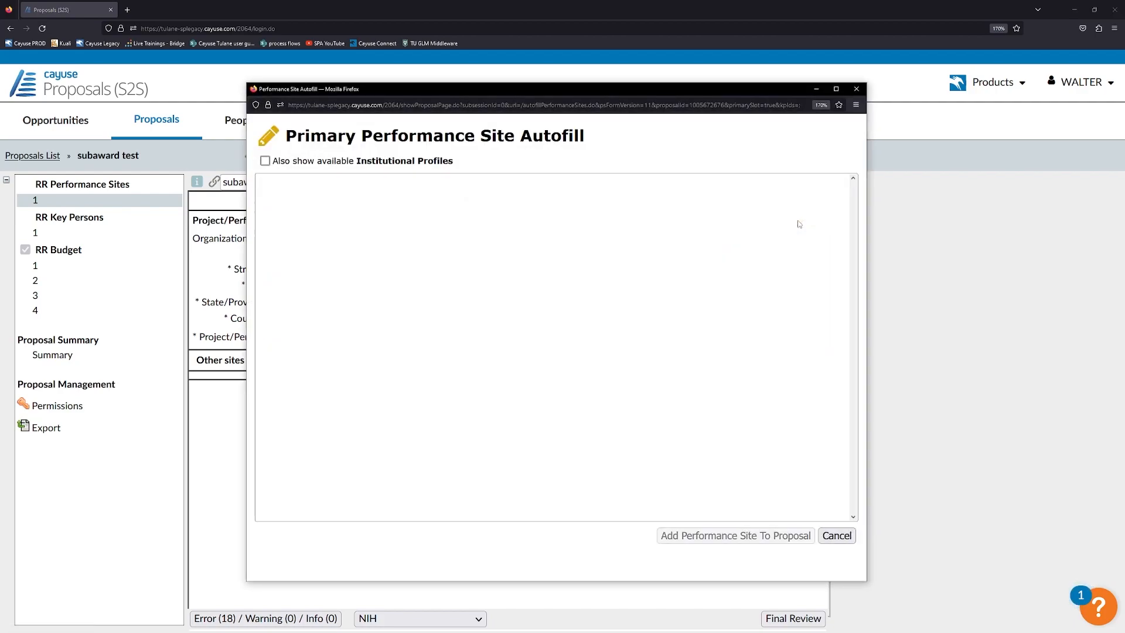
pyautogui.click(265, 162)
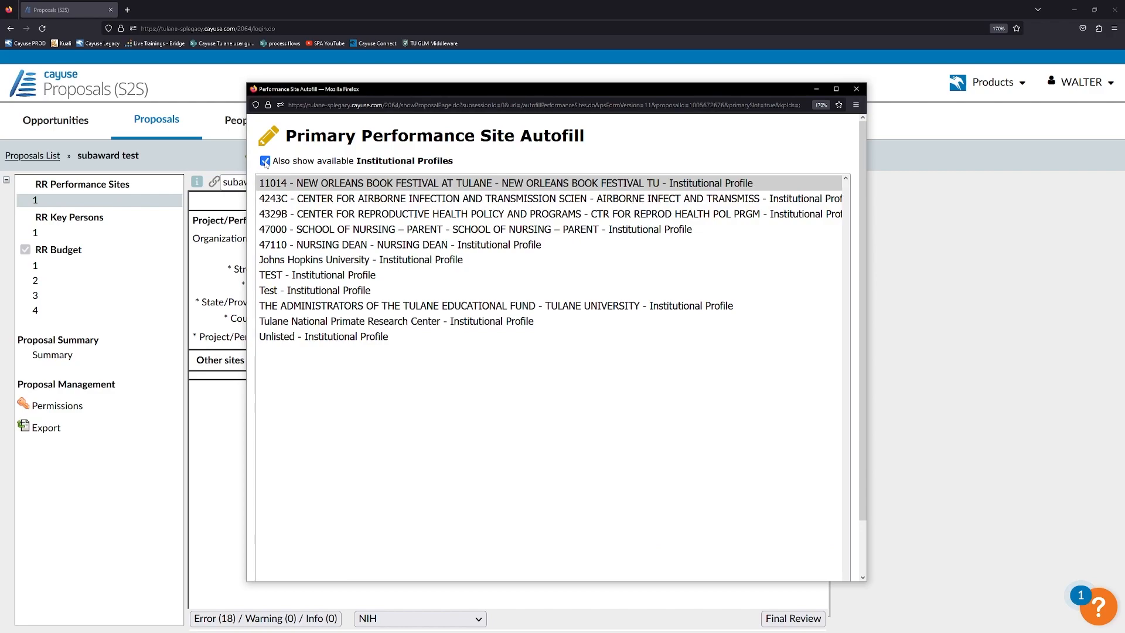
pyautogui.click(352, 307)
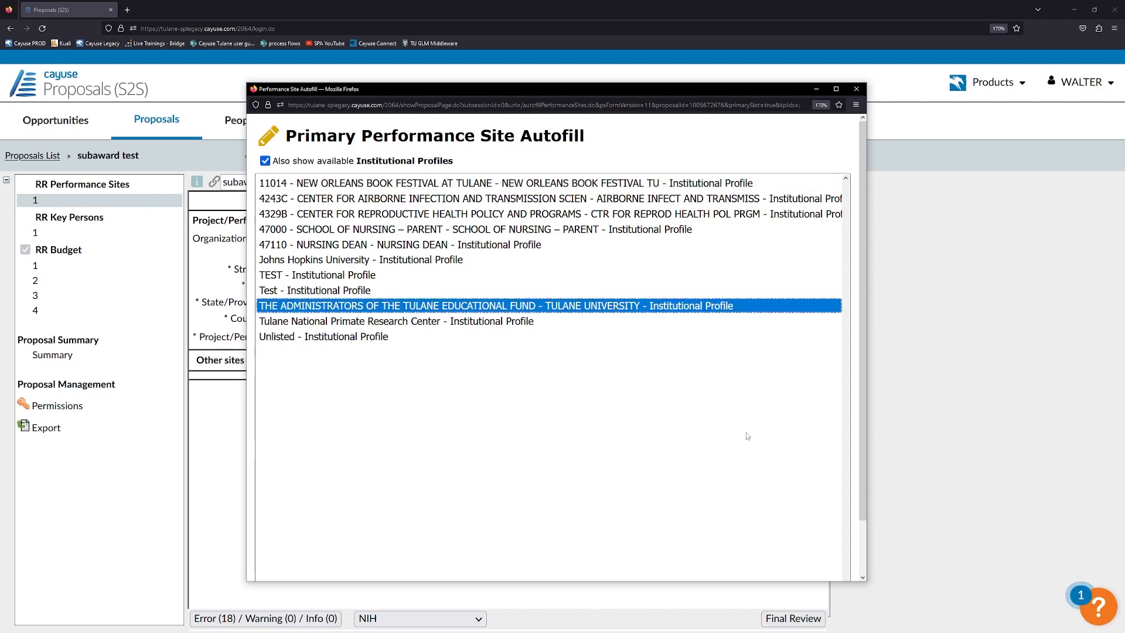
pyautogui.scroll(-2, 653, 348)
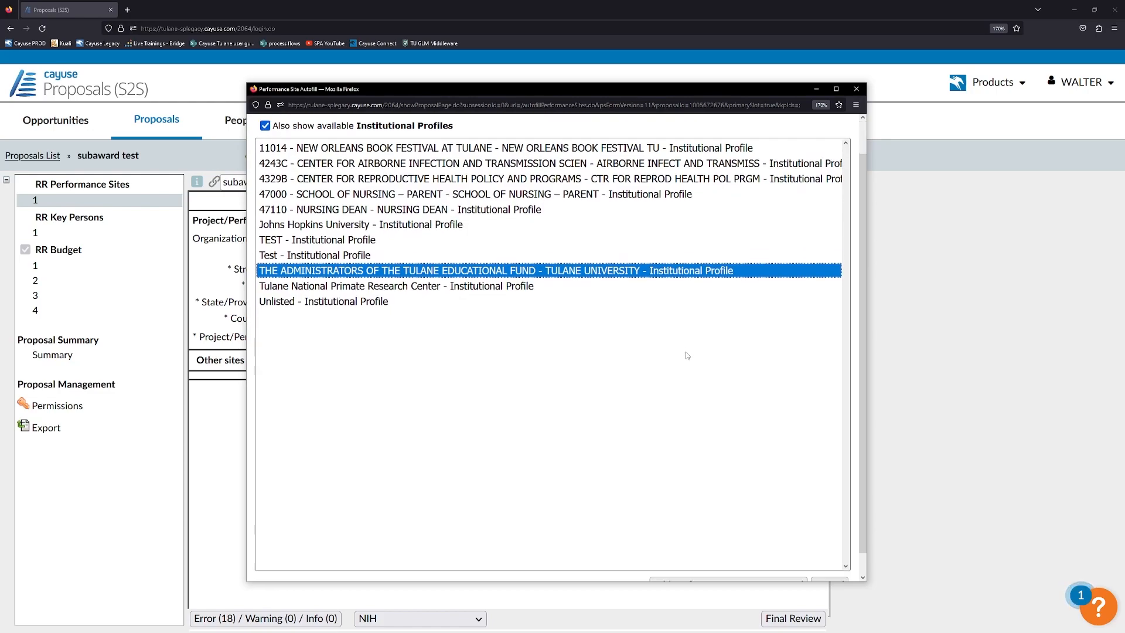
pyautogui.click(674, 562)
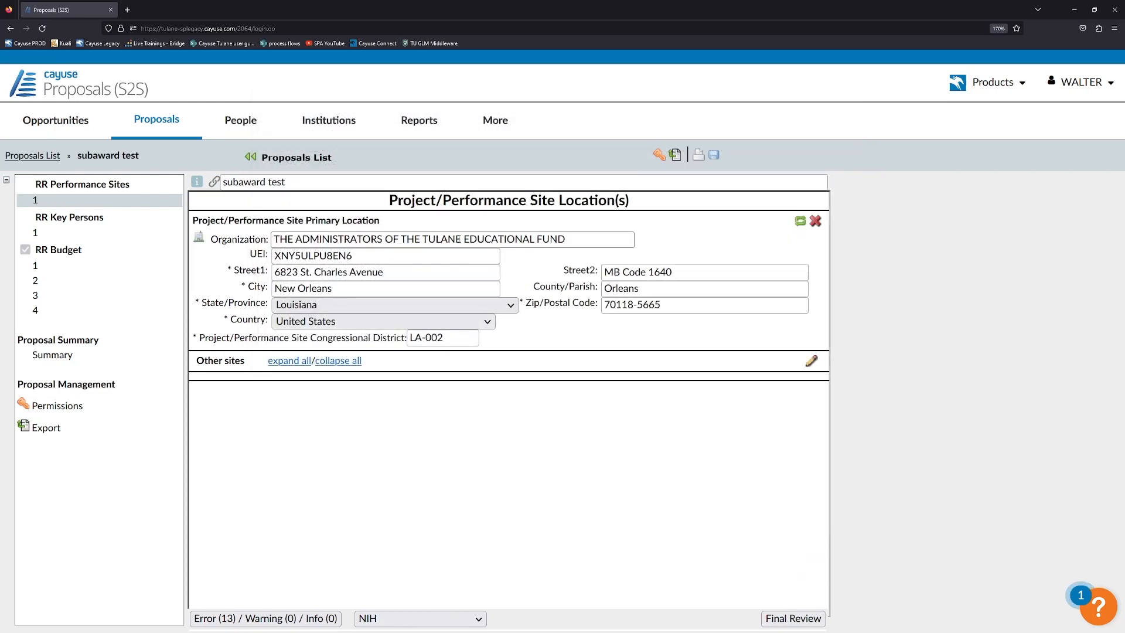
# Check the filled UEI and Street1 fields, then go to RR Key Persons 1.
pyautogui.doubleClick(354, 258)
pyautogui.click(406, 273)
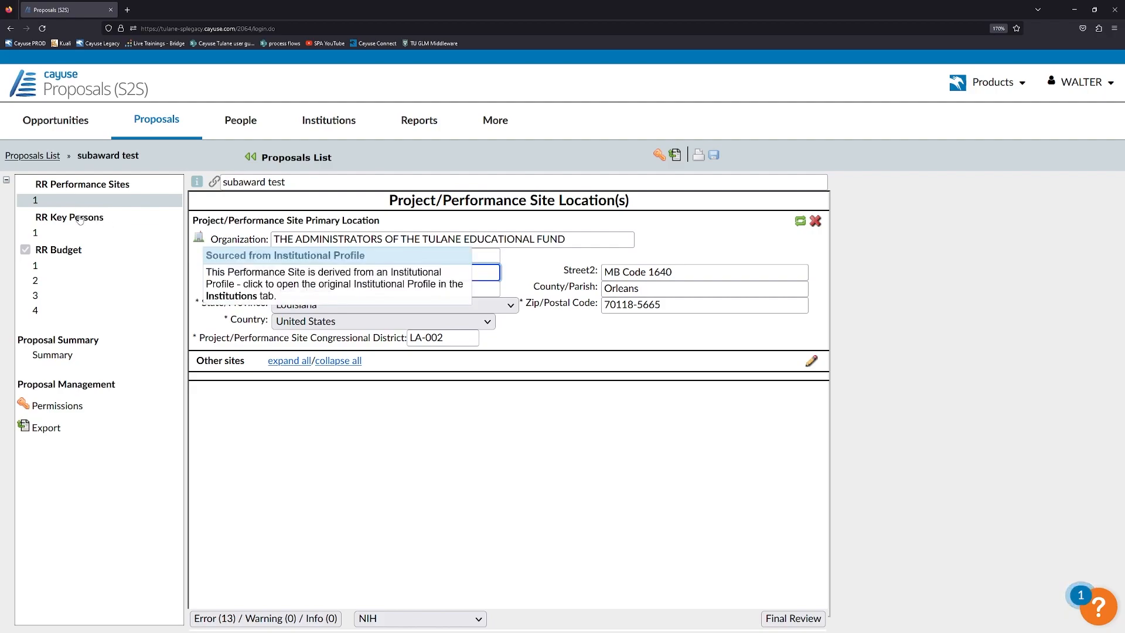
pyautogui.click(111, 232)
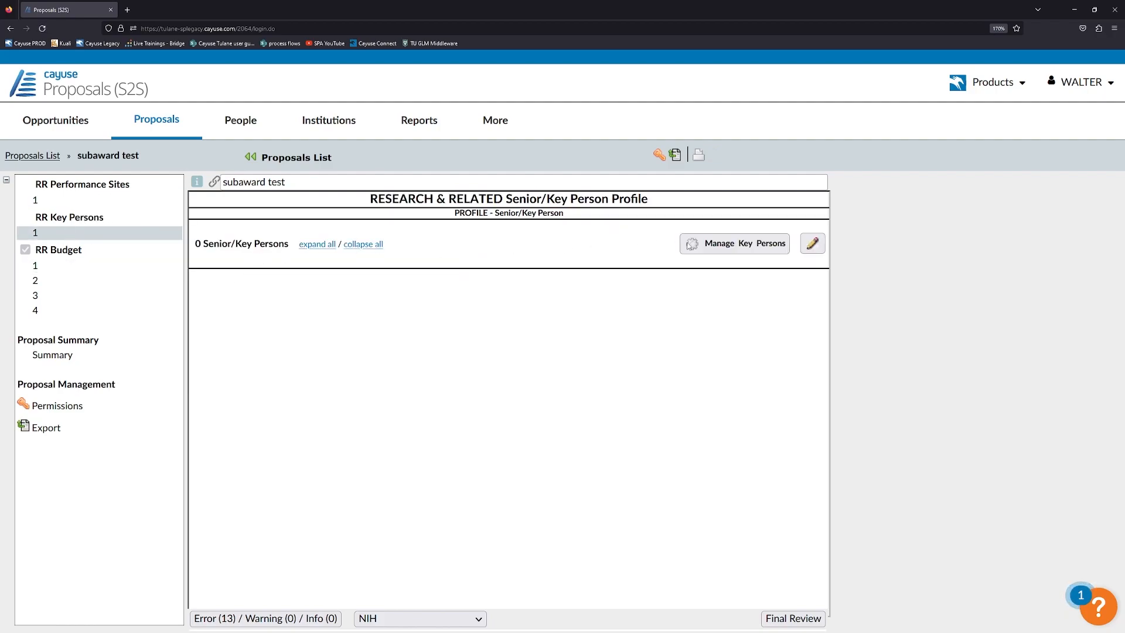
# Add the Sponsored Projects Administration staff member, found under Principal Investigator, as a key person.
pyautogui.click(726, 245)
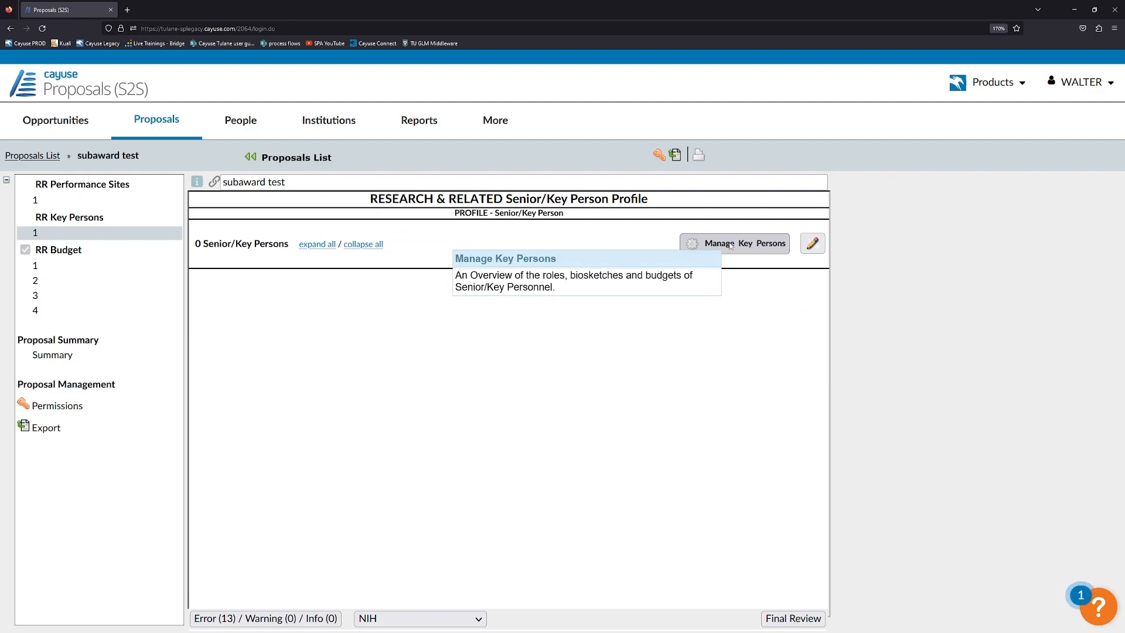
pyautogui.click(697, 260)
pyautogui.click(319, 160)
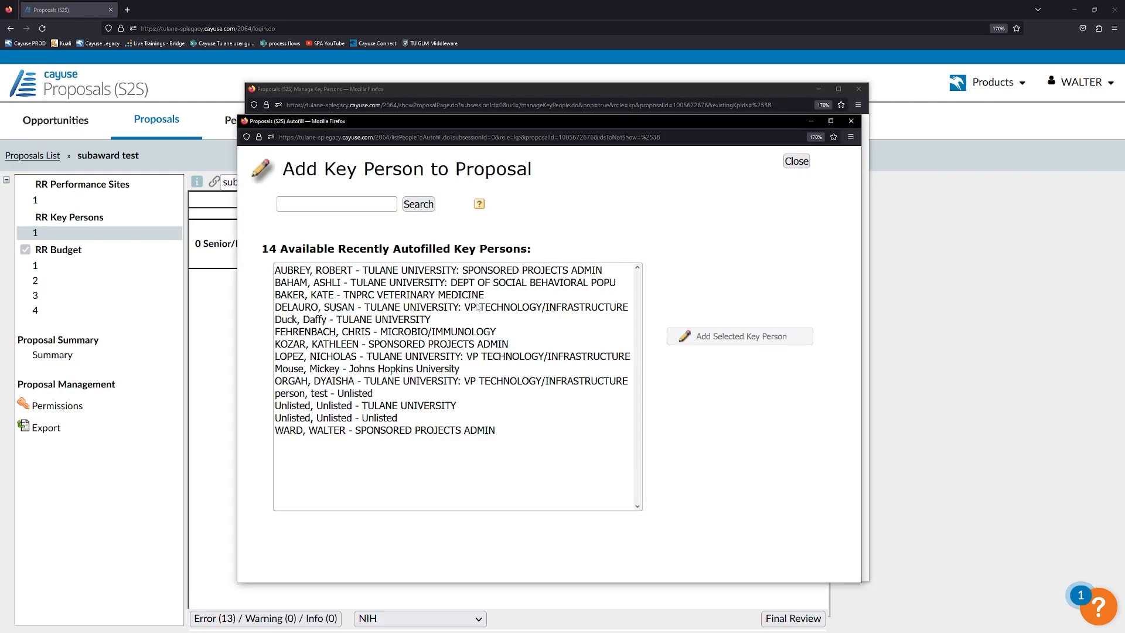
pyautogui.click(338, 204)
pyautogui.click(418, 204)
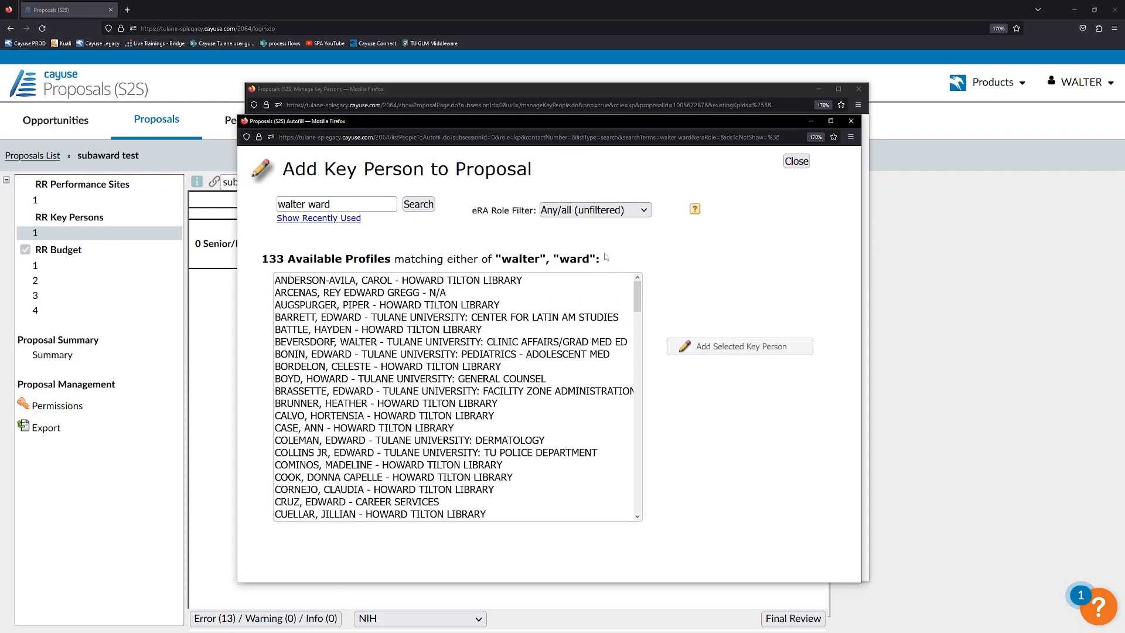
pyautogui.click(592, 209)
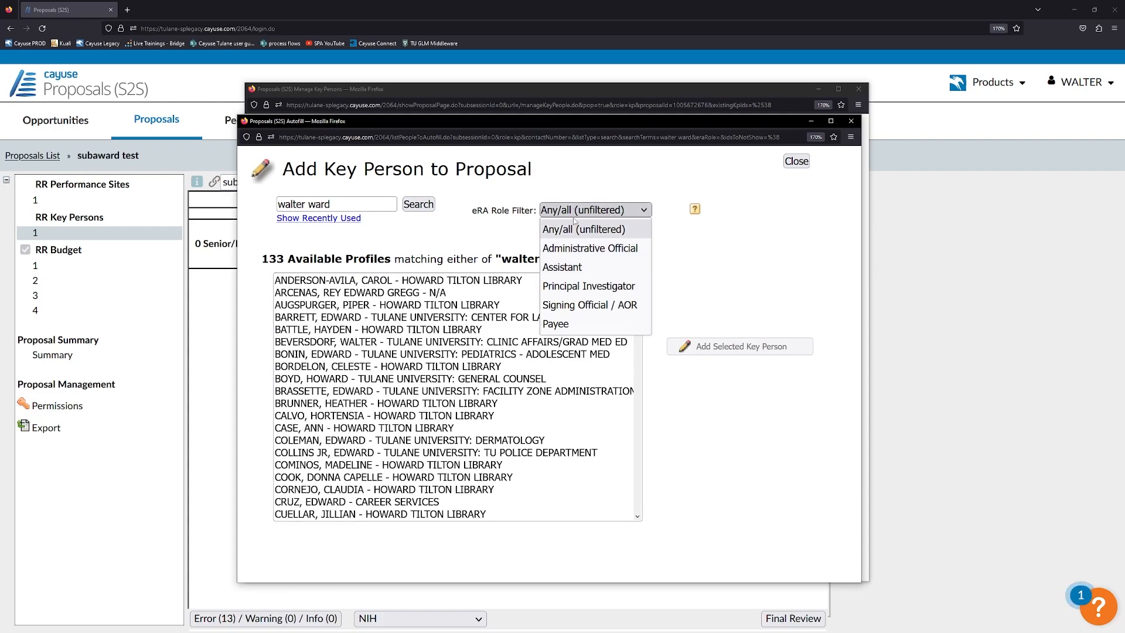
pyautogui.click(581, 286)
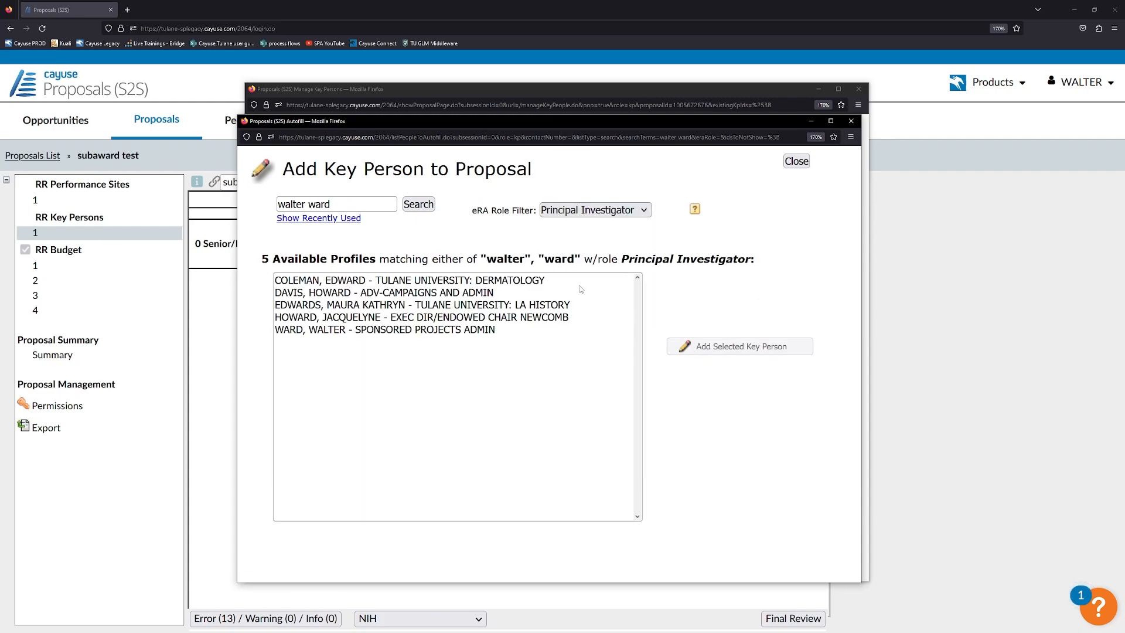
pyautogui.click(368, 331)
pyautogui.click(716, 348)
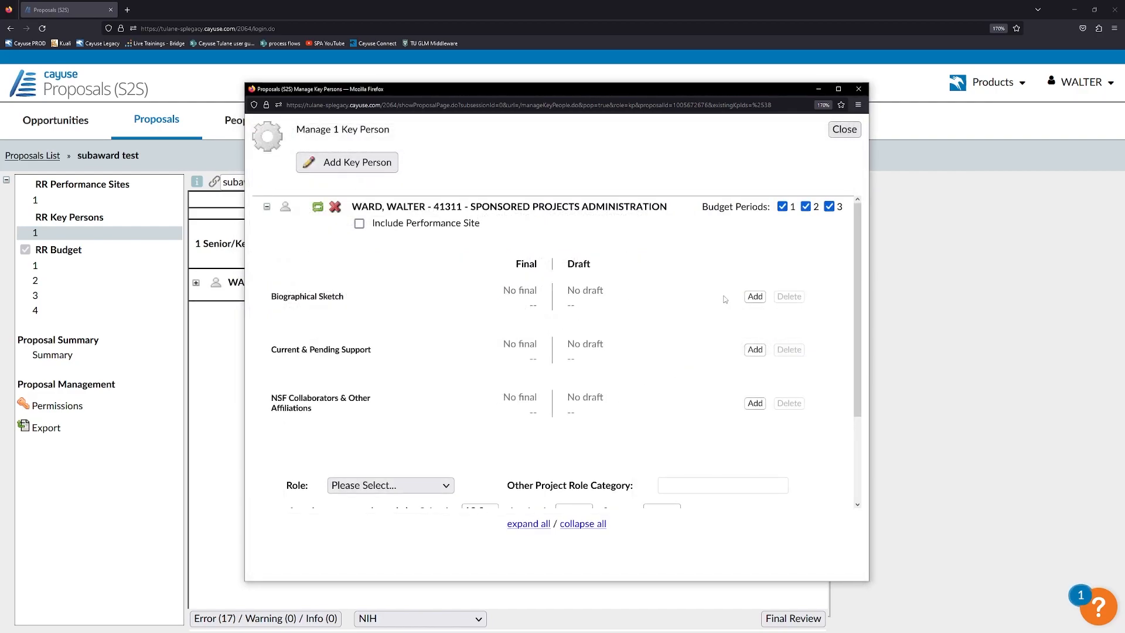
# Upload Biographical Sketch.pdf as the key person's final biosketch.
pyautogui.click(755, 296)
pyautogui.click(354, 295)
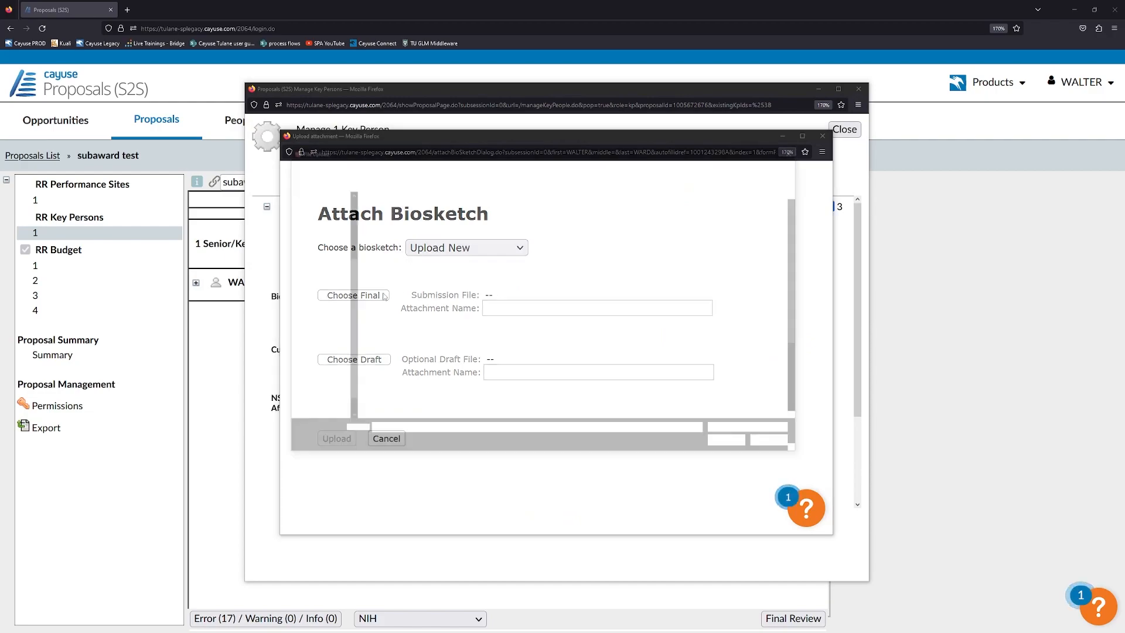
pyautogui.click(398, 253)
pyautogui.click(733, 444)
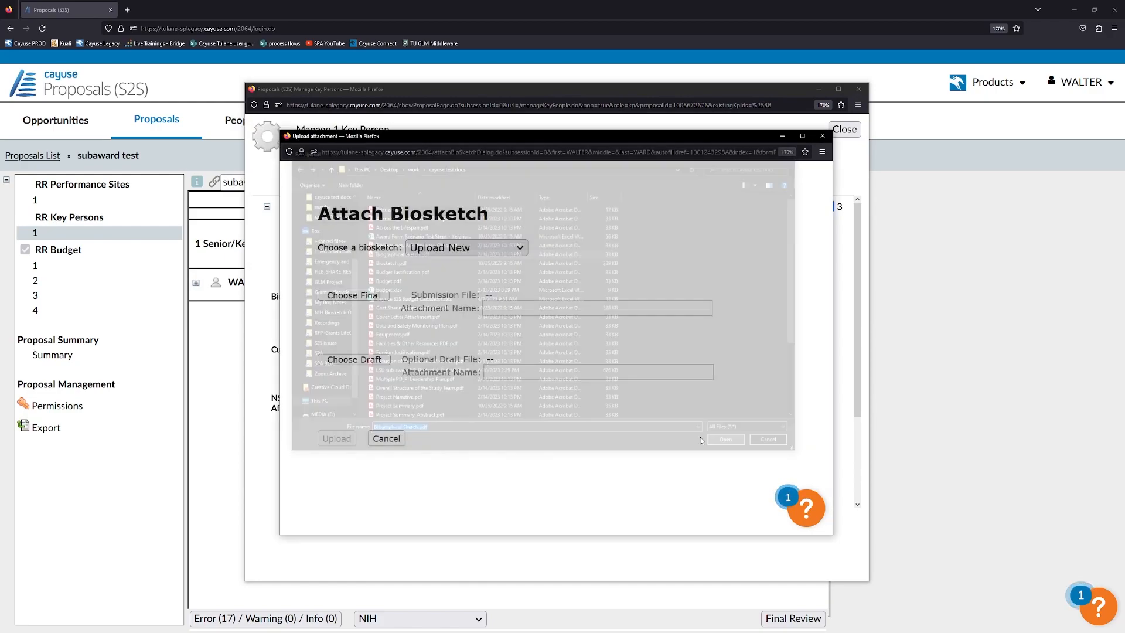
pyautogui.click(352, 434)
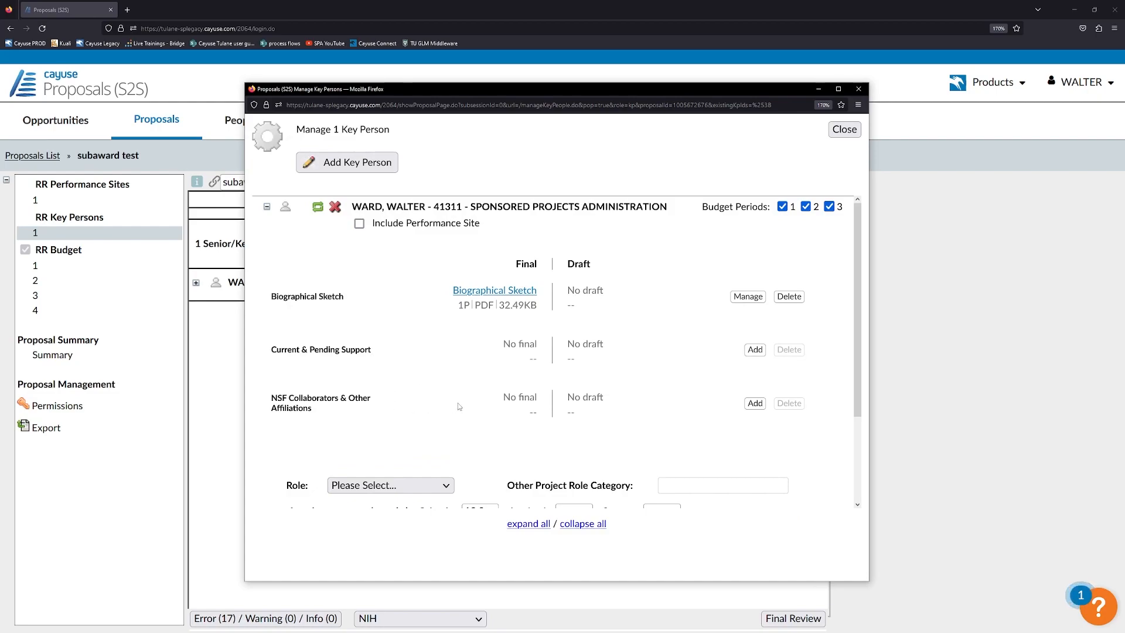
pyautogui.scroll(-2, 440, 381)
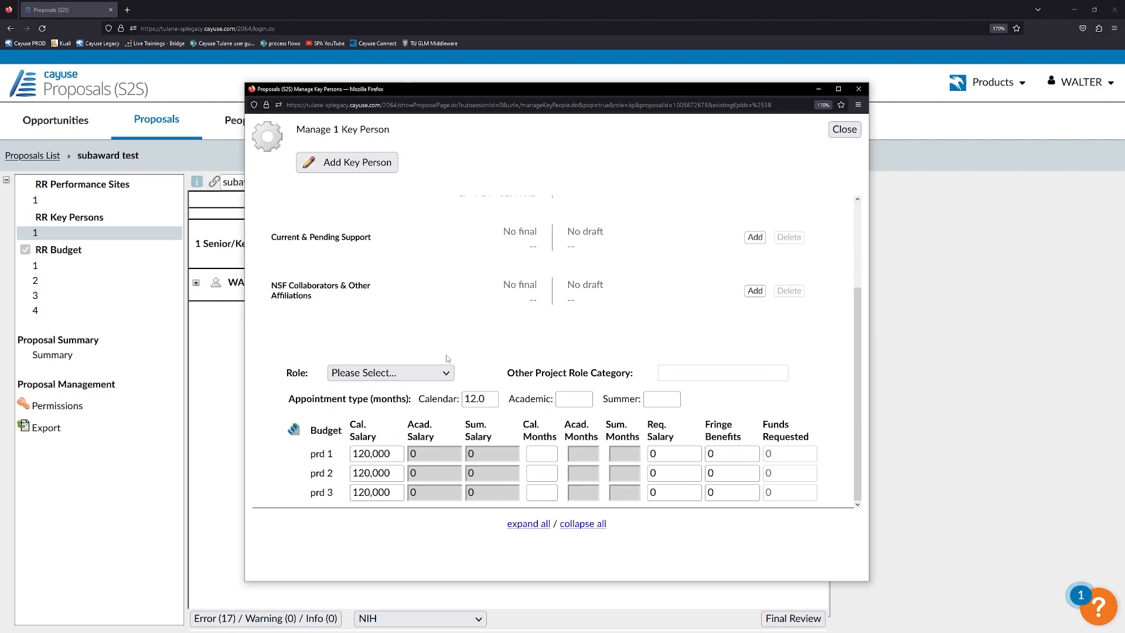
# Set the key person's project role to Co-Investigator.
pyautogui.click(437, 373)
pyautogui.scroll(-1, 400, 234)
pyautogui.scroll(1, 400, 222)
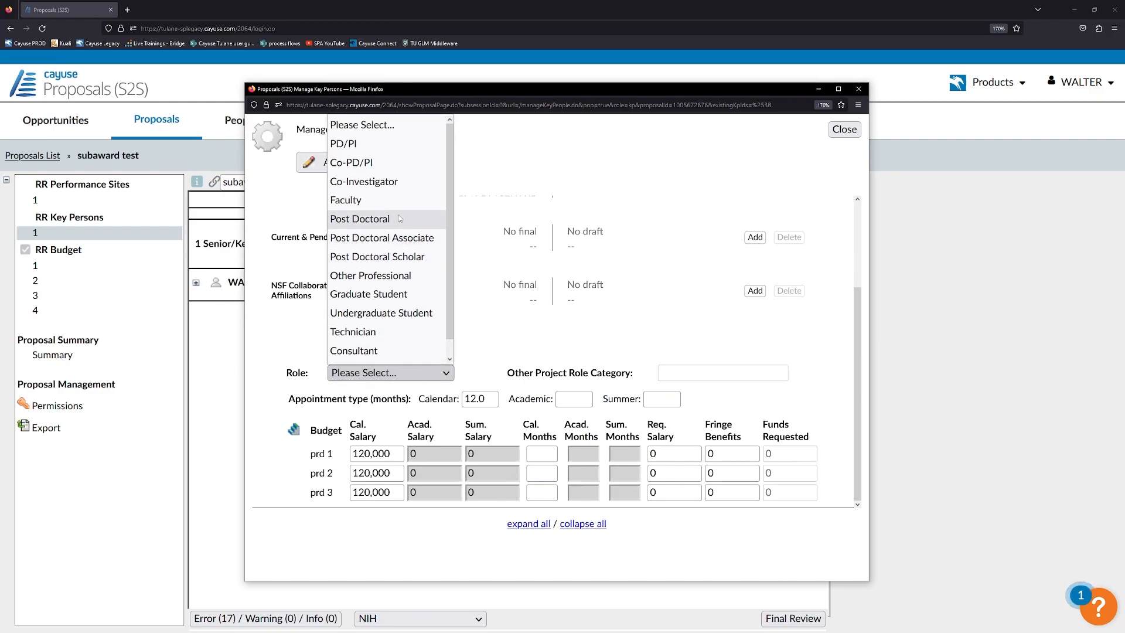
pyautogui.click(404, 183)
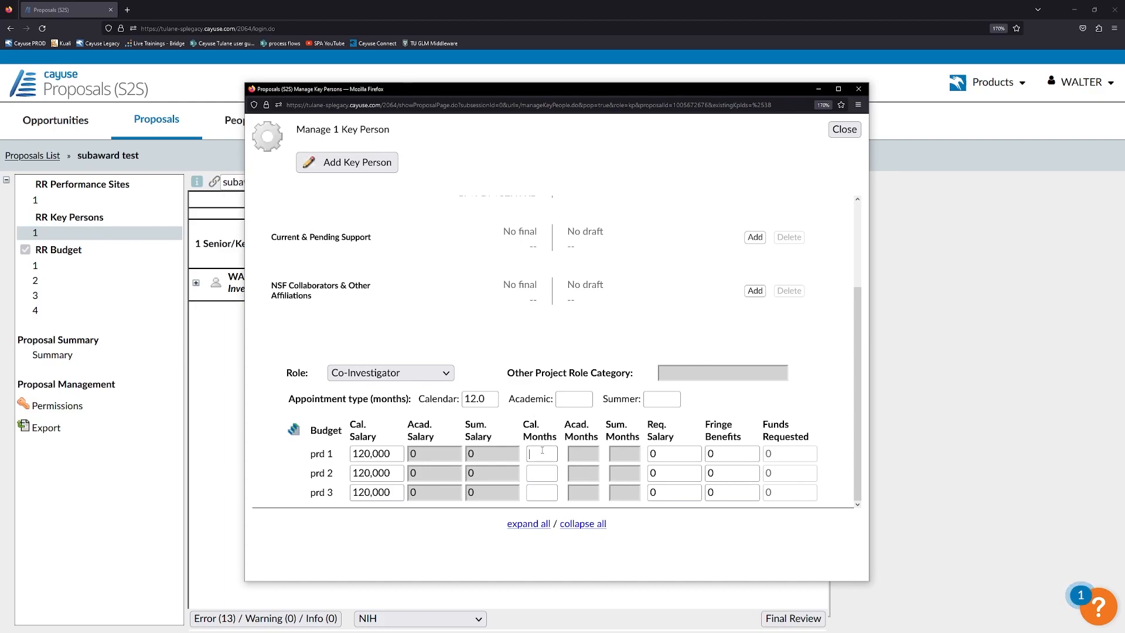
# Enter 3 calendar months for periods 1, 2 and 3, giving 35,820 requested per period.
pyautogui.write('3')
pyautogui.click(501, 344)
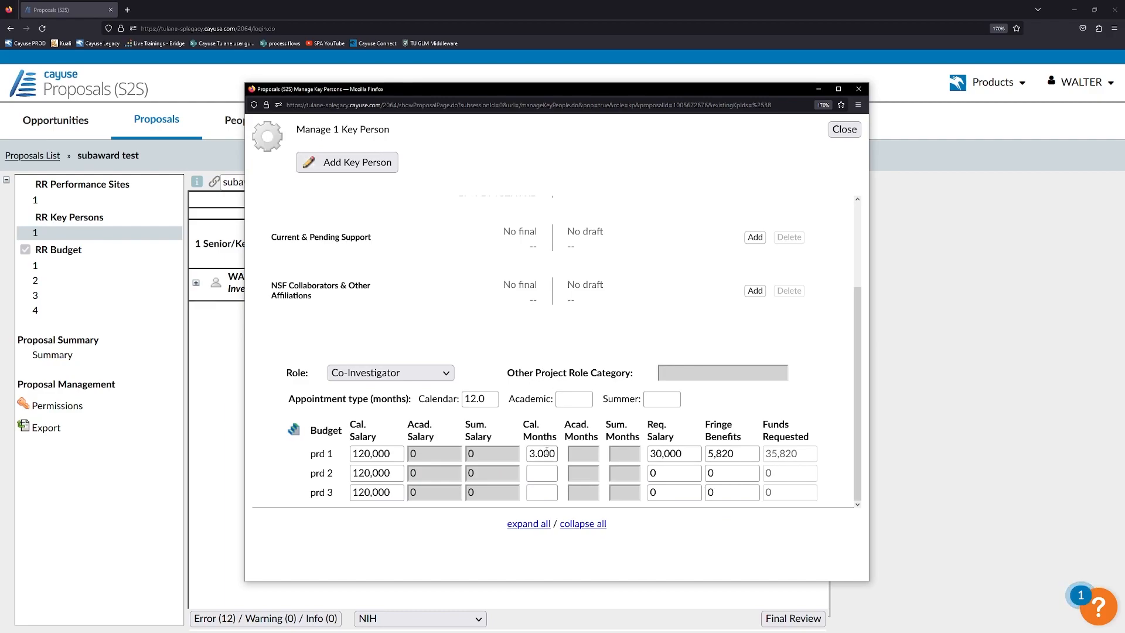
pyautogui.write('3')
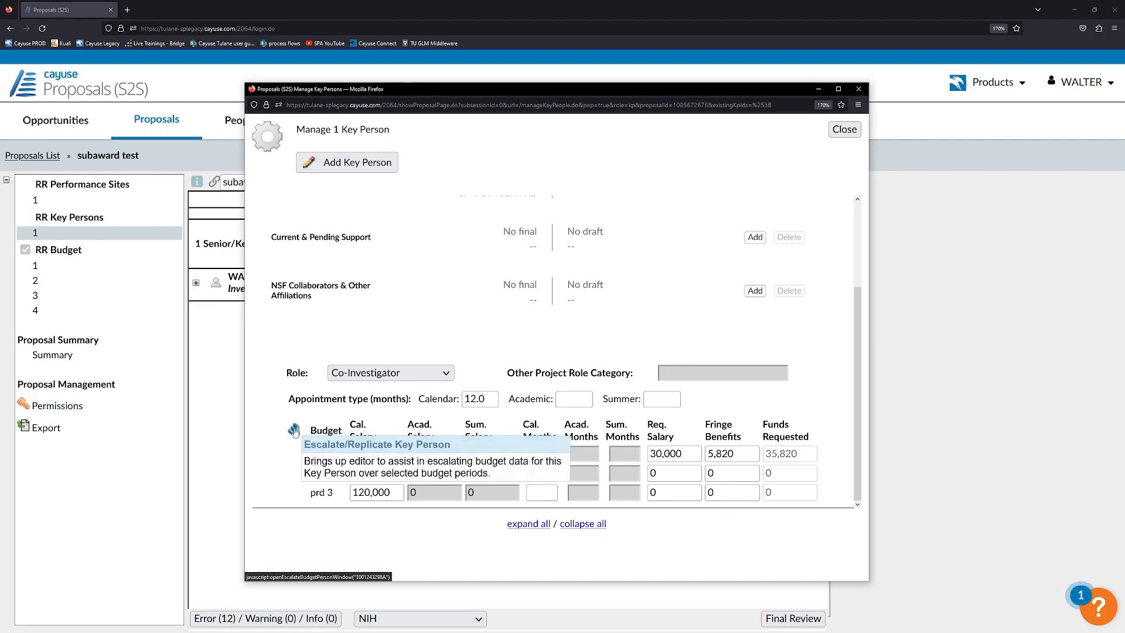
pyautogui.click(542, 489)
pyautogui.write('3')
pyautogui.click(538, 421)
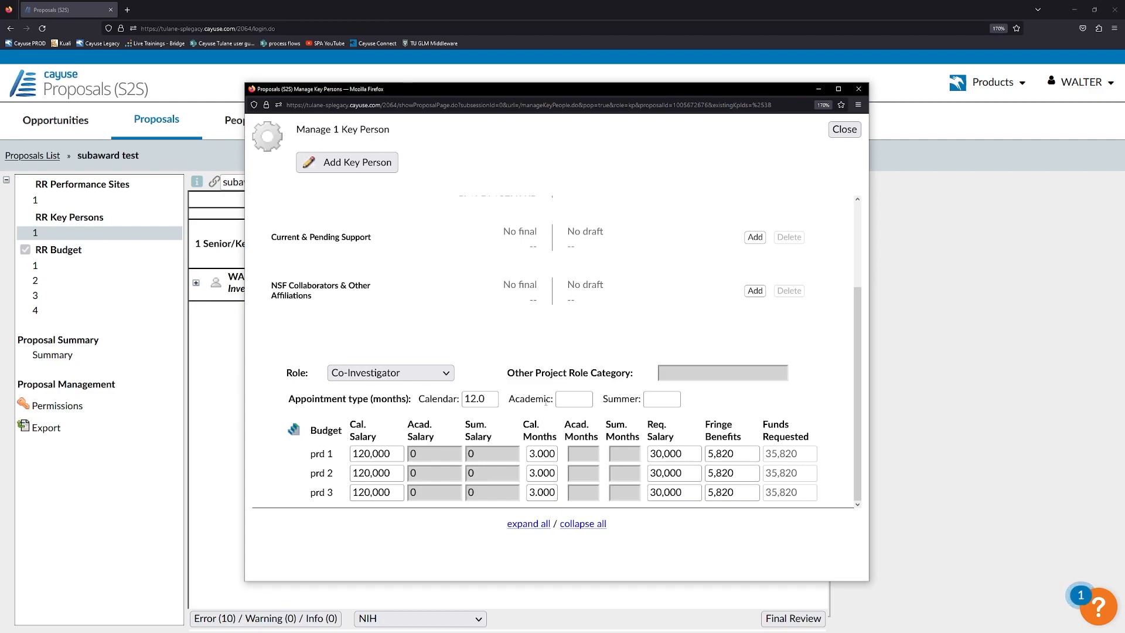
pyautogui.scroll(2, 545, 401)
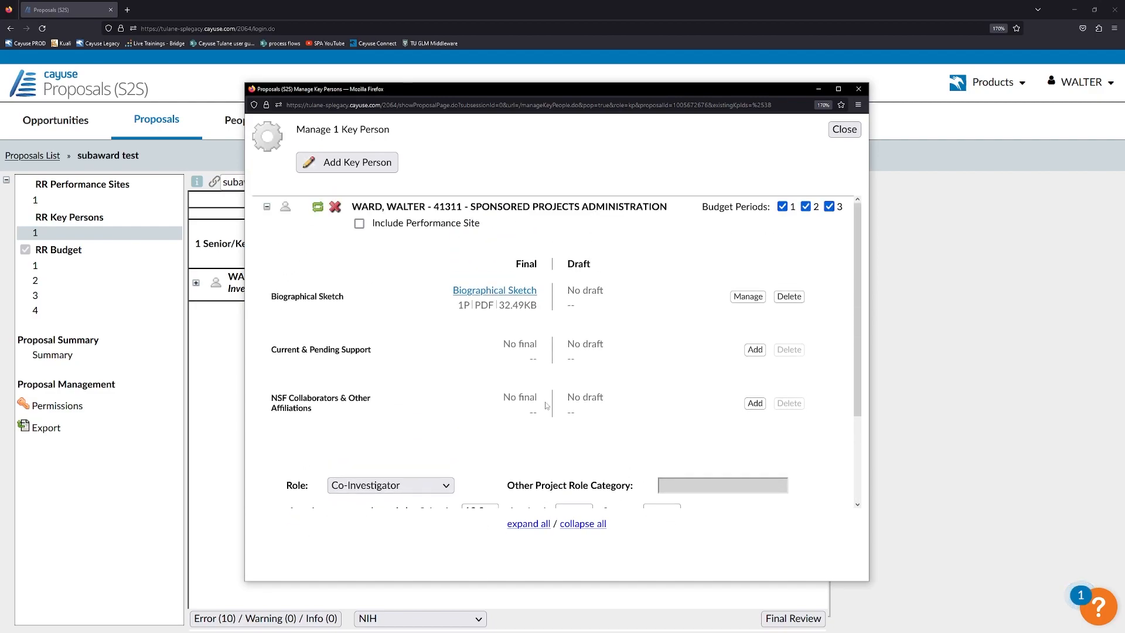
pyautogui.click(844, 128)
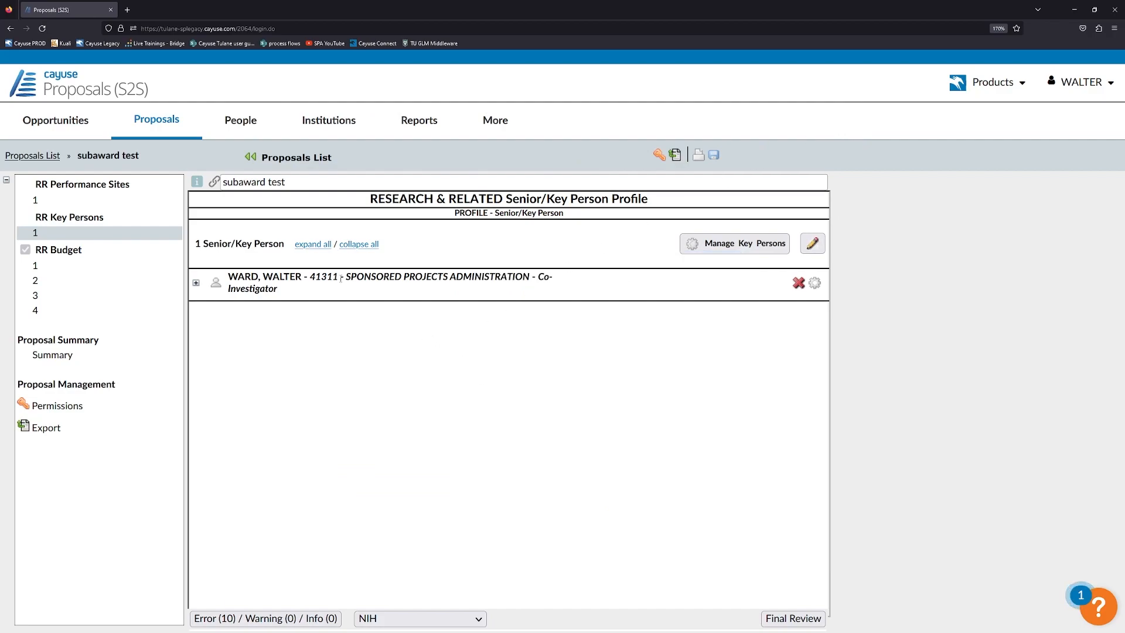
# Review the period 1 budget pages, Section C, D & E and Section A & B.
pyautogui.click(69, 267)
pyautogui.scroll(-4, 328, 334)
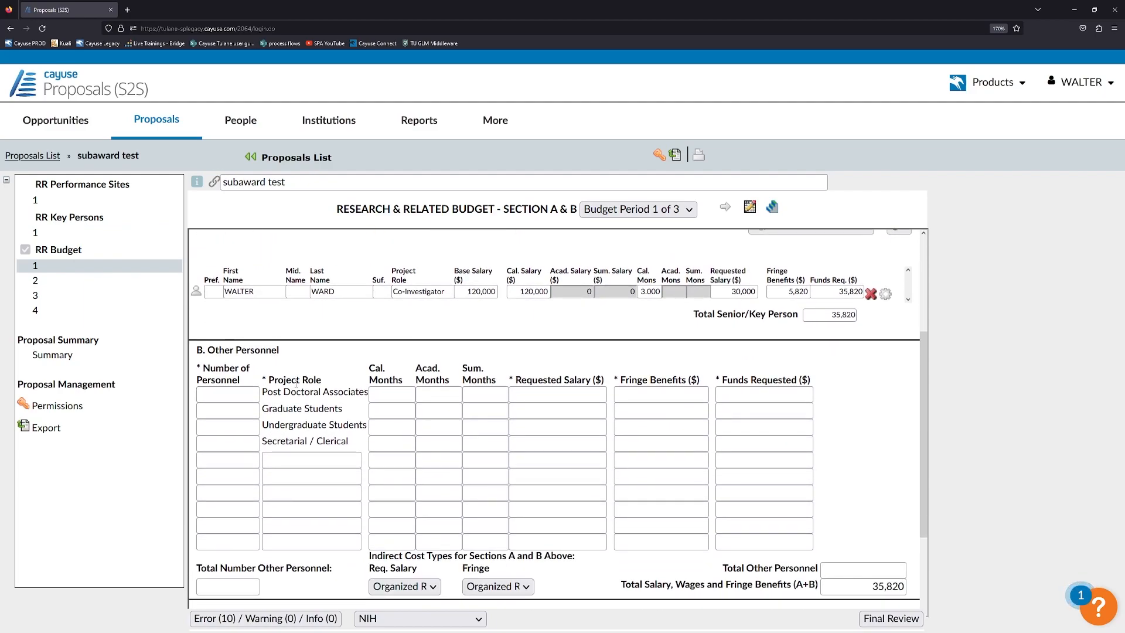
pyautogui.scroll(-2, 296, 382)
pyautogui.scroll(3, 293, 375)
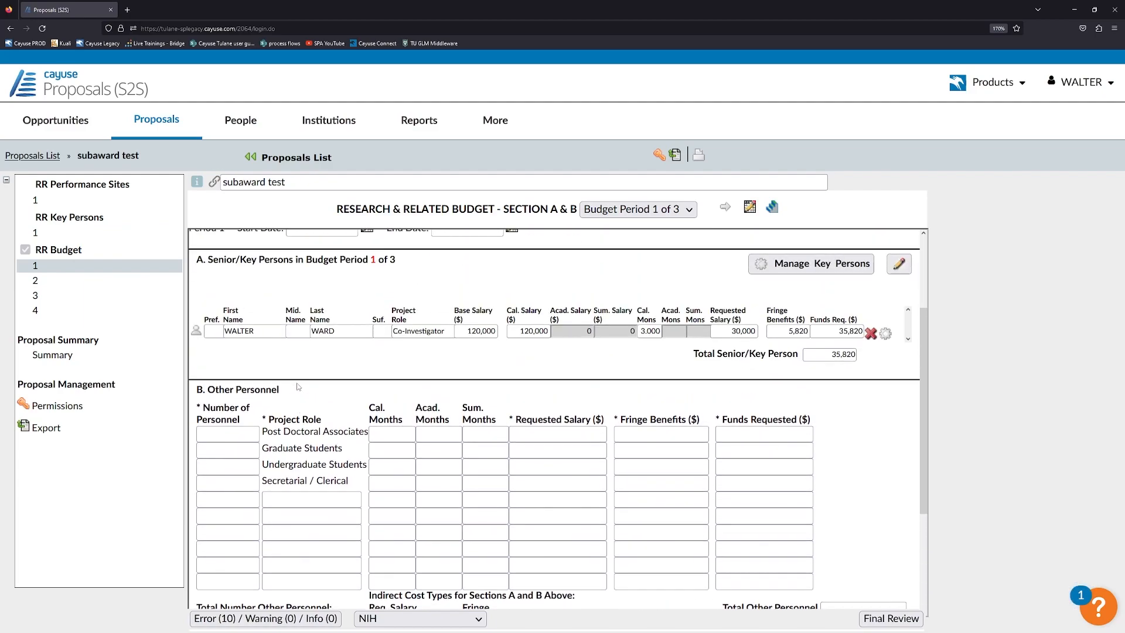
pyautogui.click(94, 281)
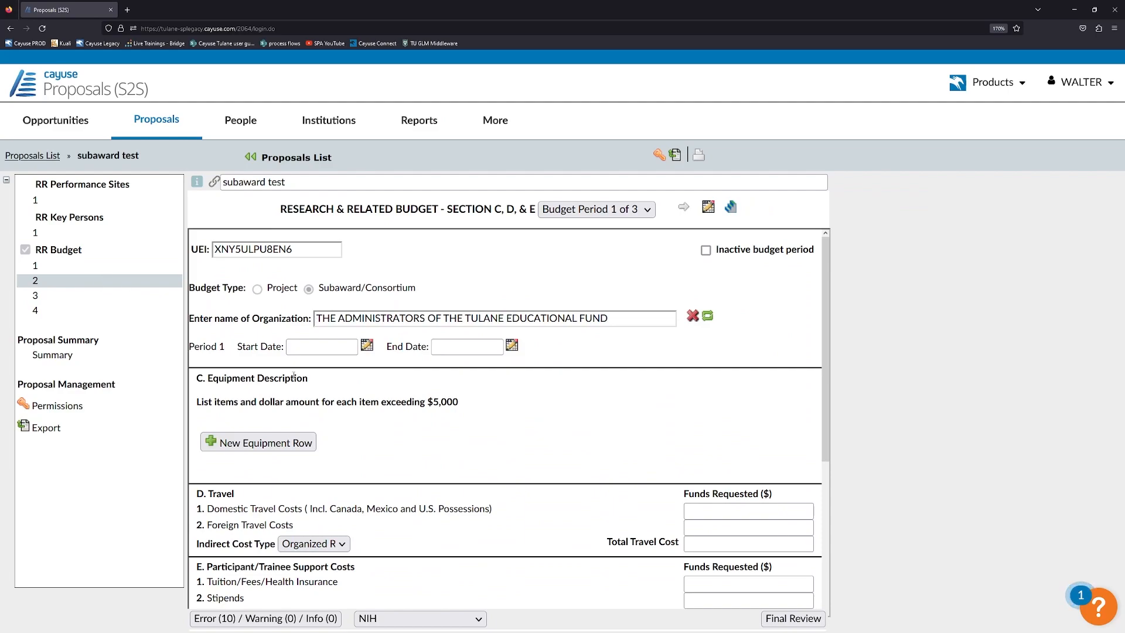
pyautogui.scroll(-3, 294, 375)
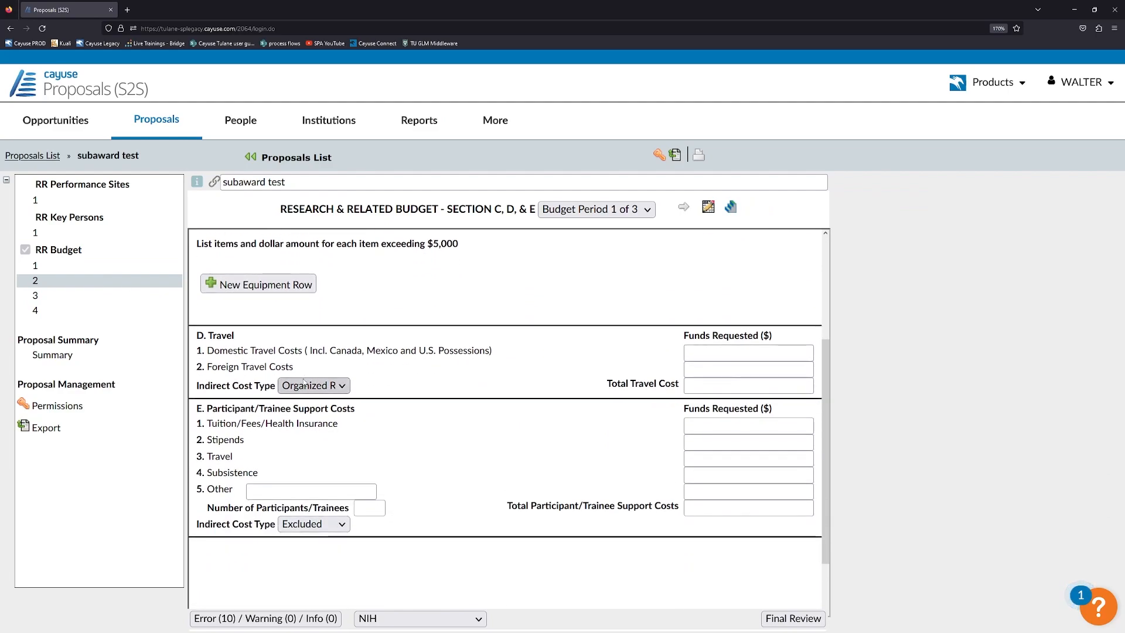
pyautogui.click(113, 271)
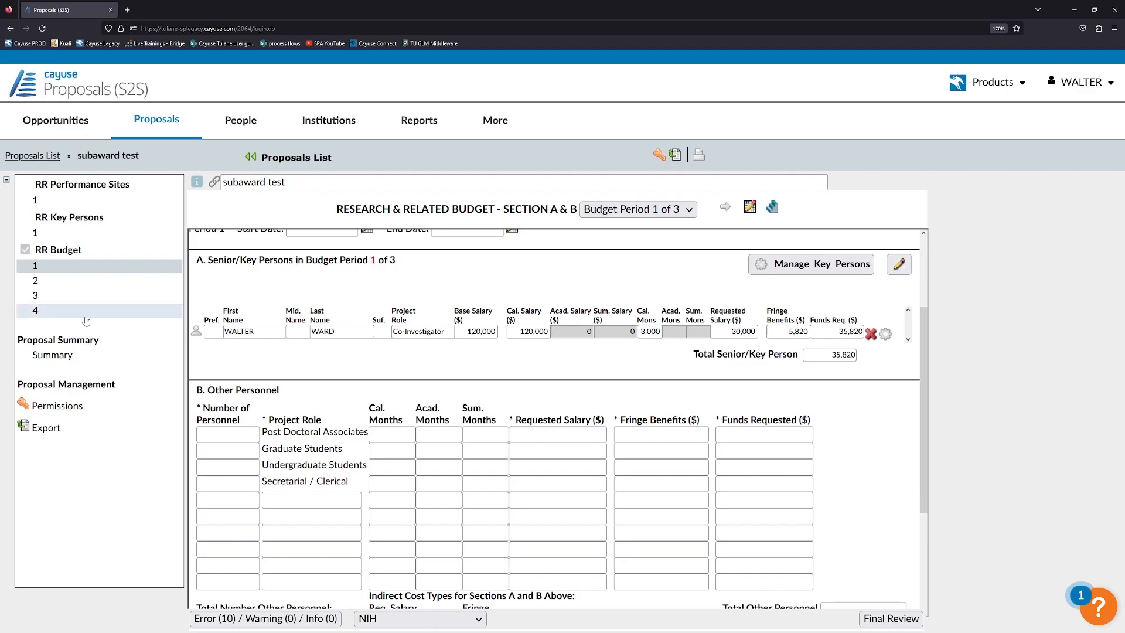
# Expand the Error (10) list, starting with missing budget period start and end dates.
pyautogui.click(253, 618)
pyautogui.scroll(-1, 360, 546)
pyautogui.scroll(1, 361, 547)
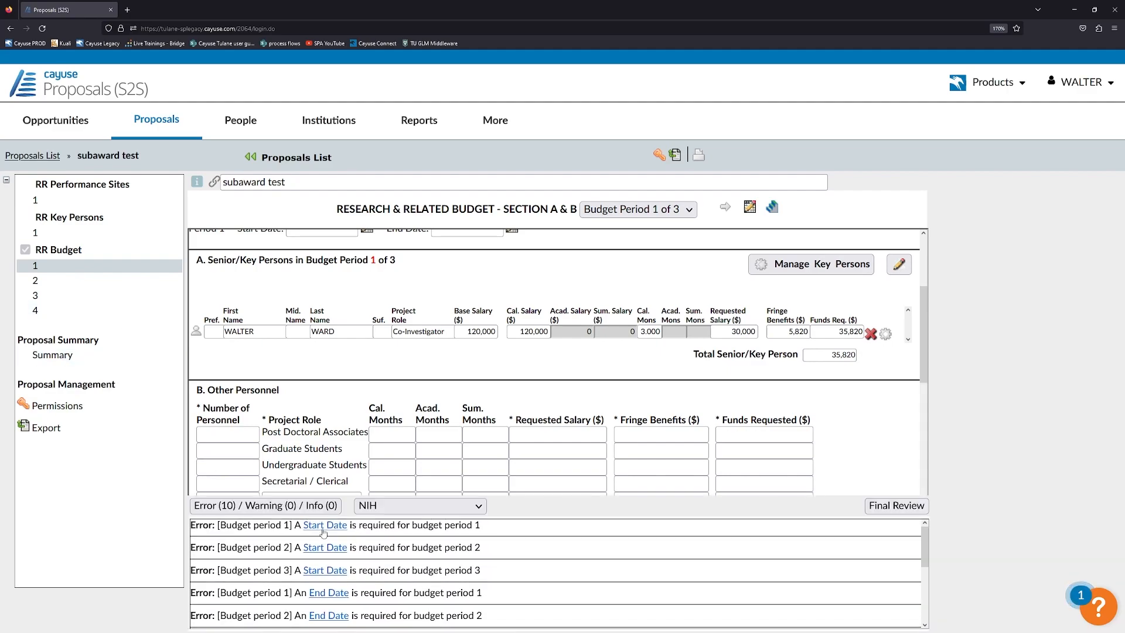
# Jump from the first error link to the blank Budget Period 1 Start Date.
pyautogui.click(324, 526)
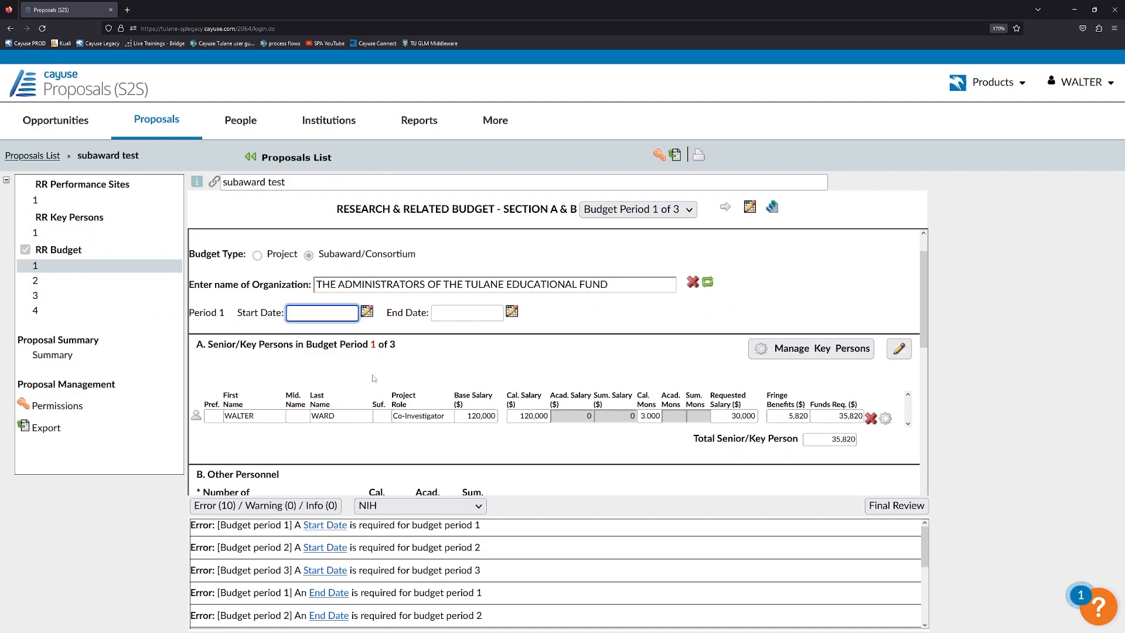
pyautogui.scroll(-1, 372, 378)
pyautogui.scroll(2, 277, 331)
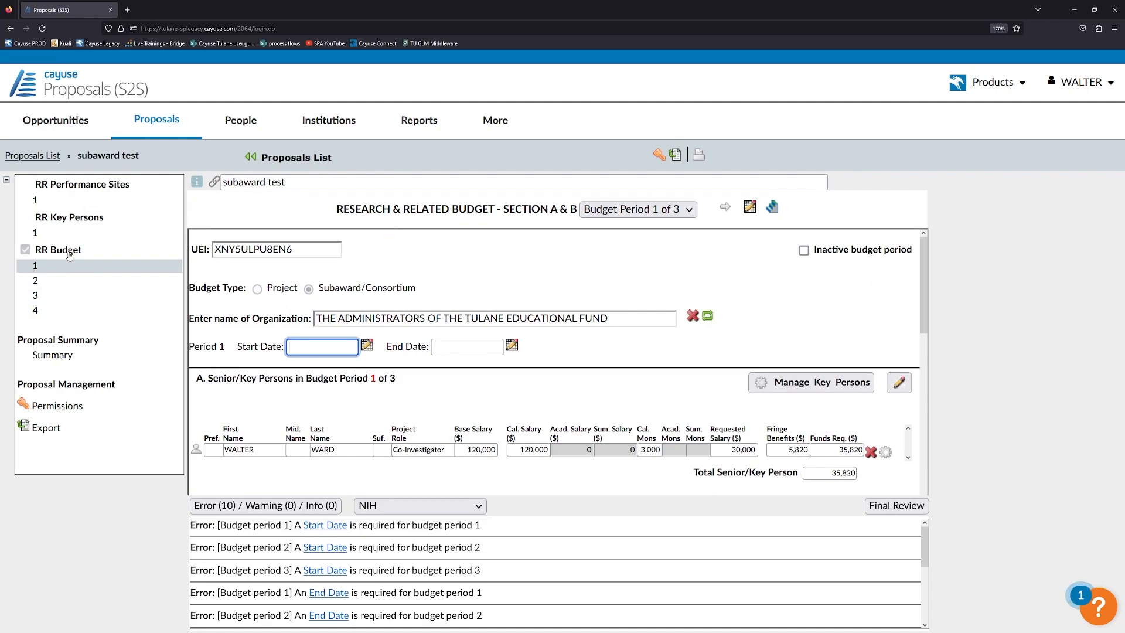
pyautogui.click(627, 168)
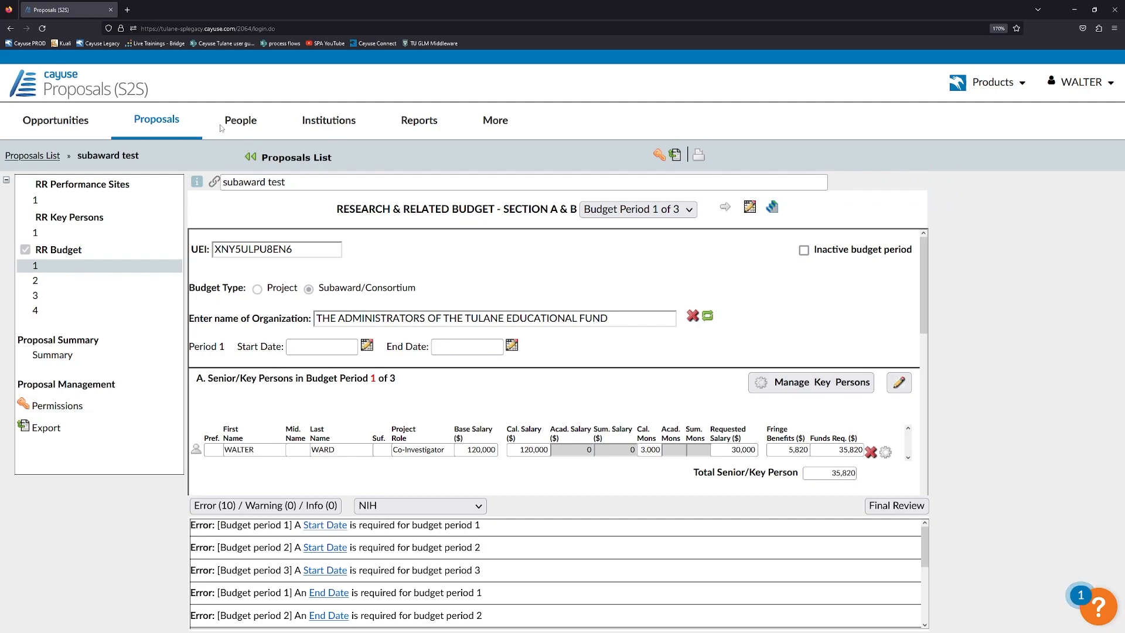
# Export the proposal under the name 'tulane subaward', producing tulane-subaward.cayuse.
pyautogui.click(675, 154)
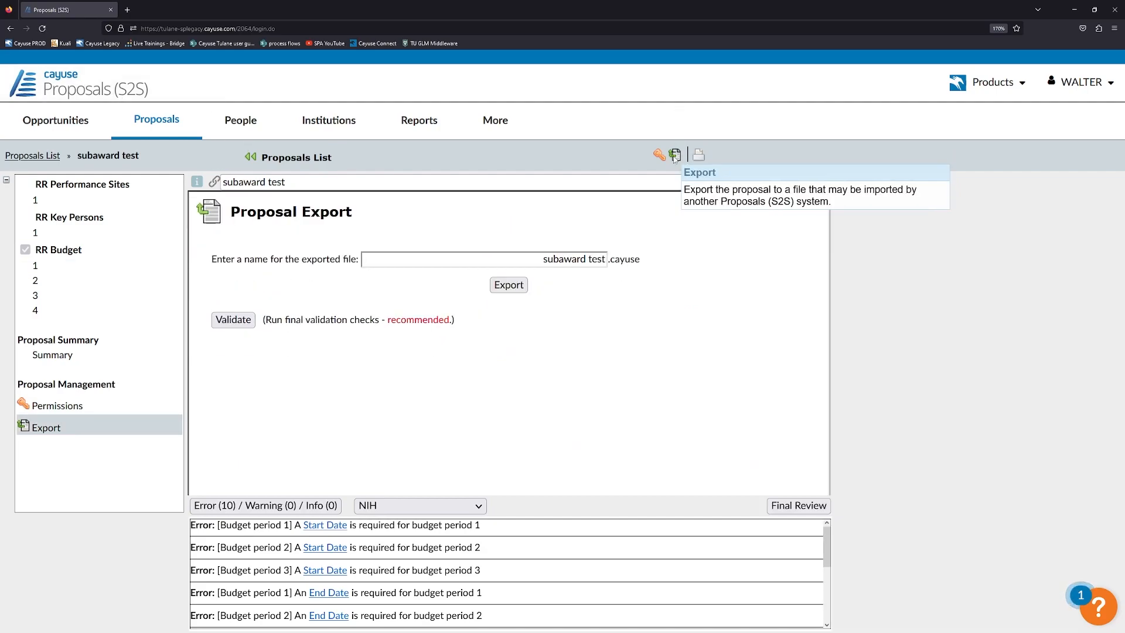
pyautogui.moveTo(531, 259); pyautogui.dragTo(638, 260)
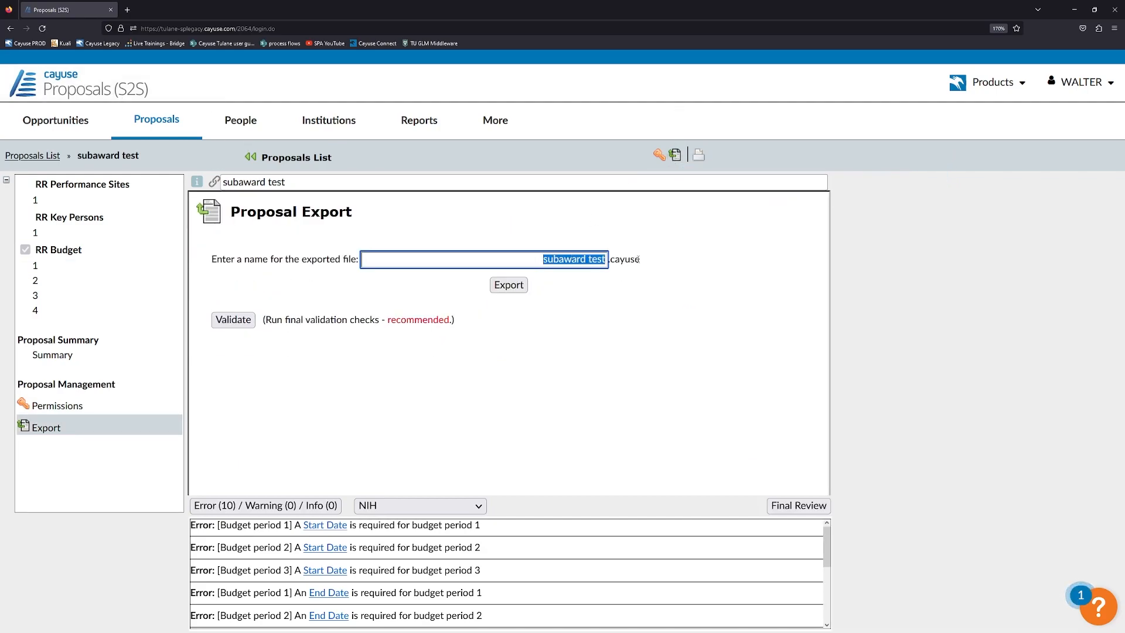
pyautogui.write('tulane su')
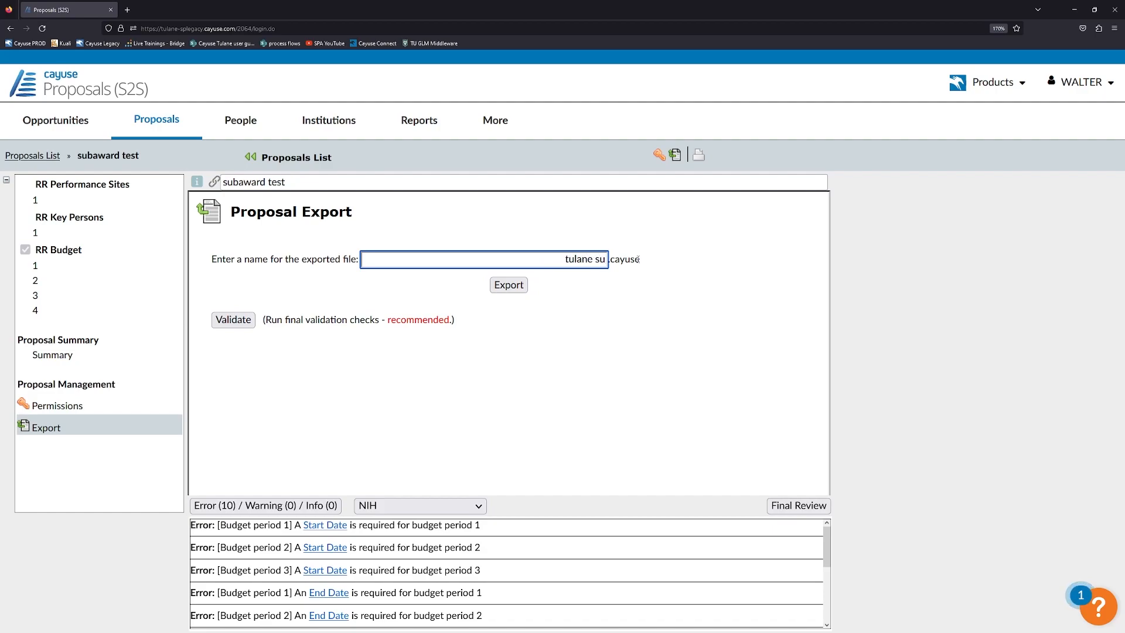
pyautogui.write('baward')
pyautogui.click(509, 285)
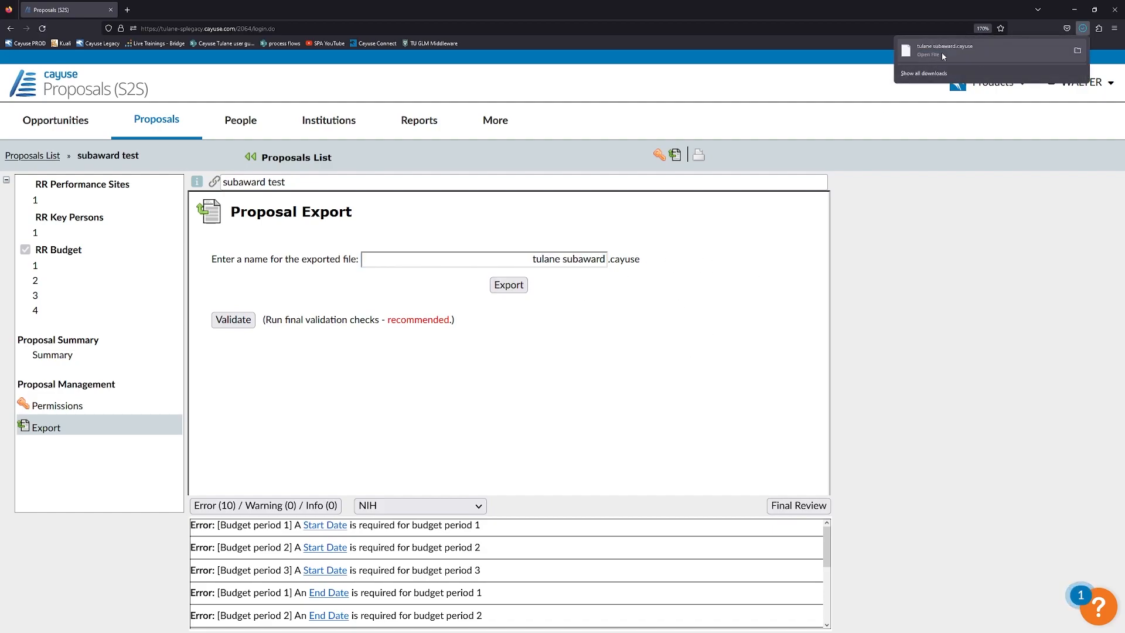
pyautogui.click(935, 108)
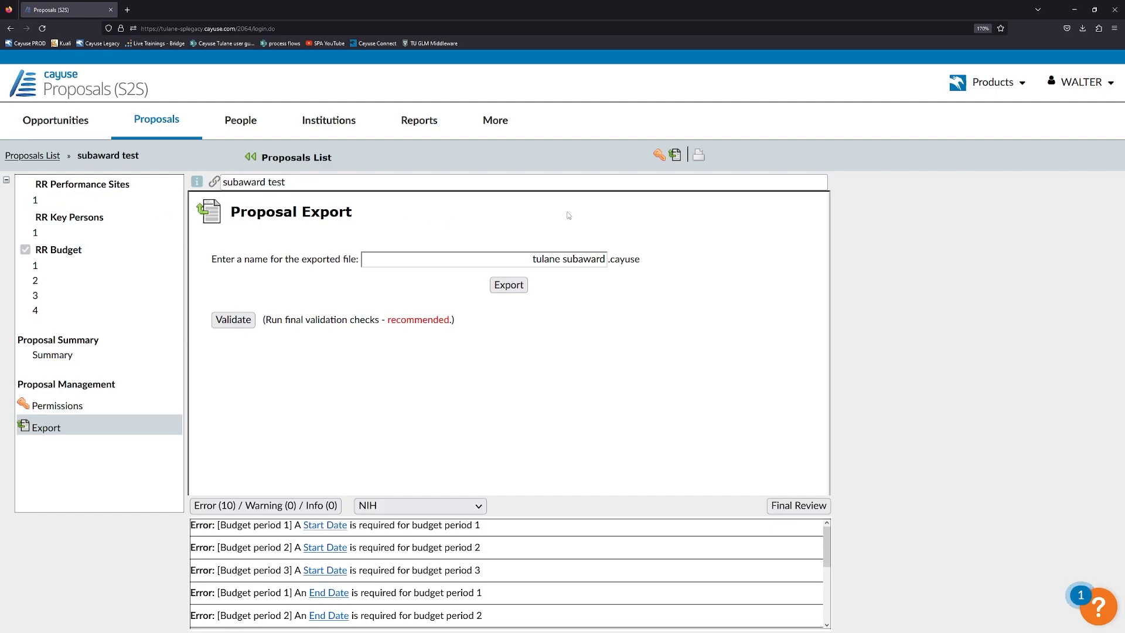
# Attempt a PDF generation and dismiss the resulting PDF error report.
pyautogui.click(698, 155)
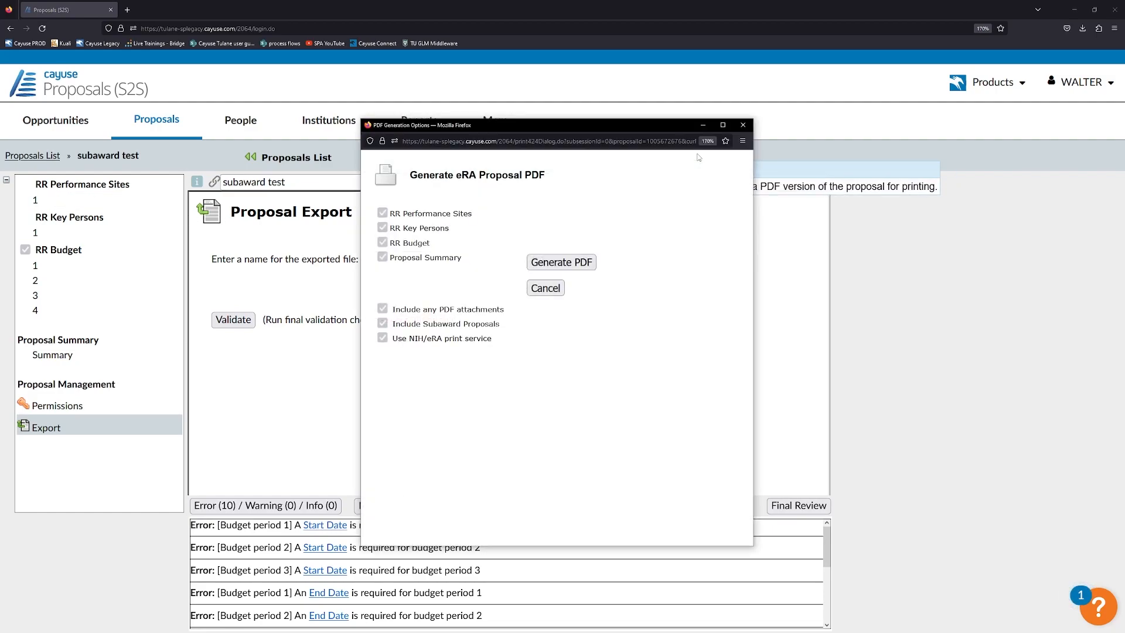
pyautogui.click(554, 263)
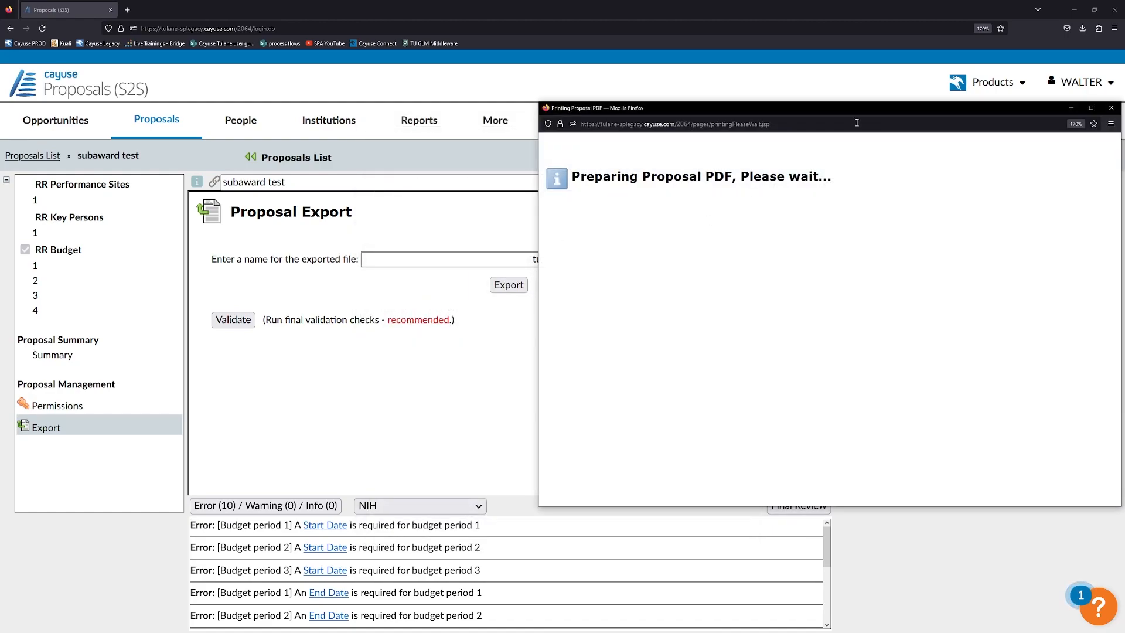
pyautogui.moveTo(861, 112); pyautogui.dragTo(661, 158)
pyautogui.click(911, 156)
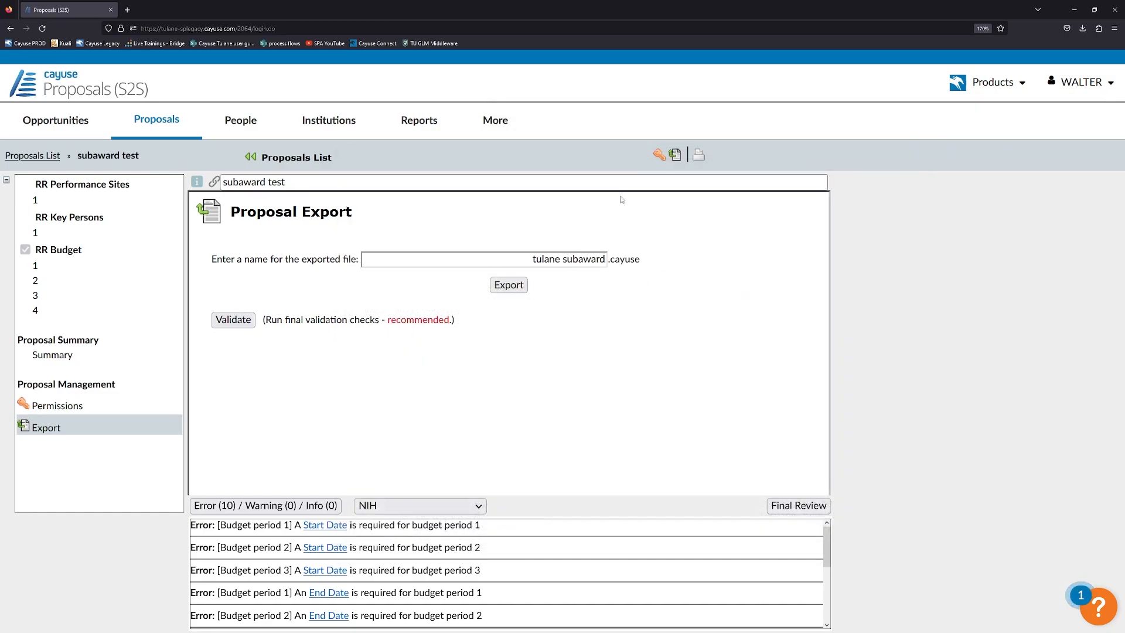
pyautogui.click(50, 271)
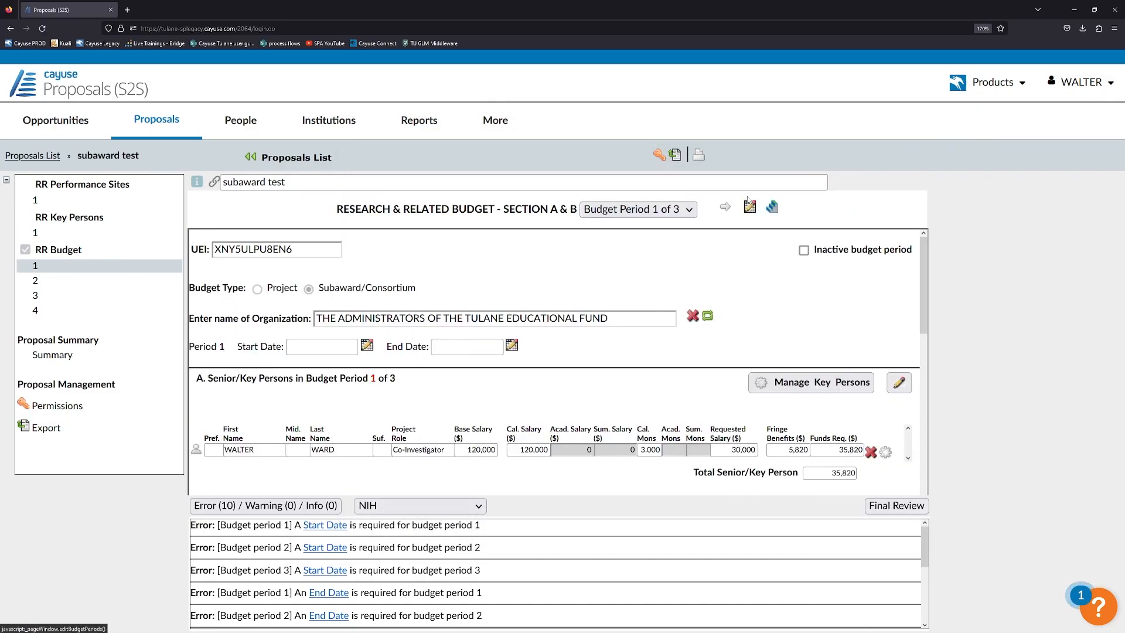
# Generate the 15-page PDF with all four forms selected and scroll through it.
pyautogui.click(699, 154)
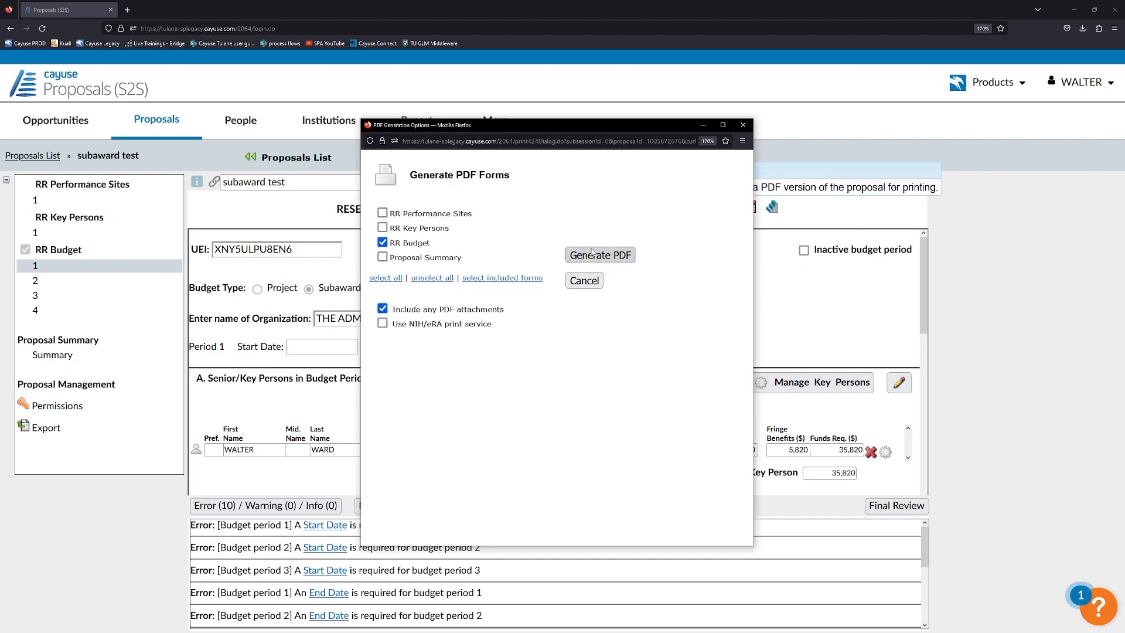
pyautogui.click(378, 279)
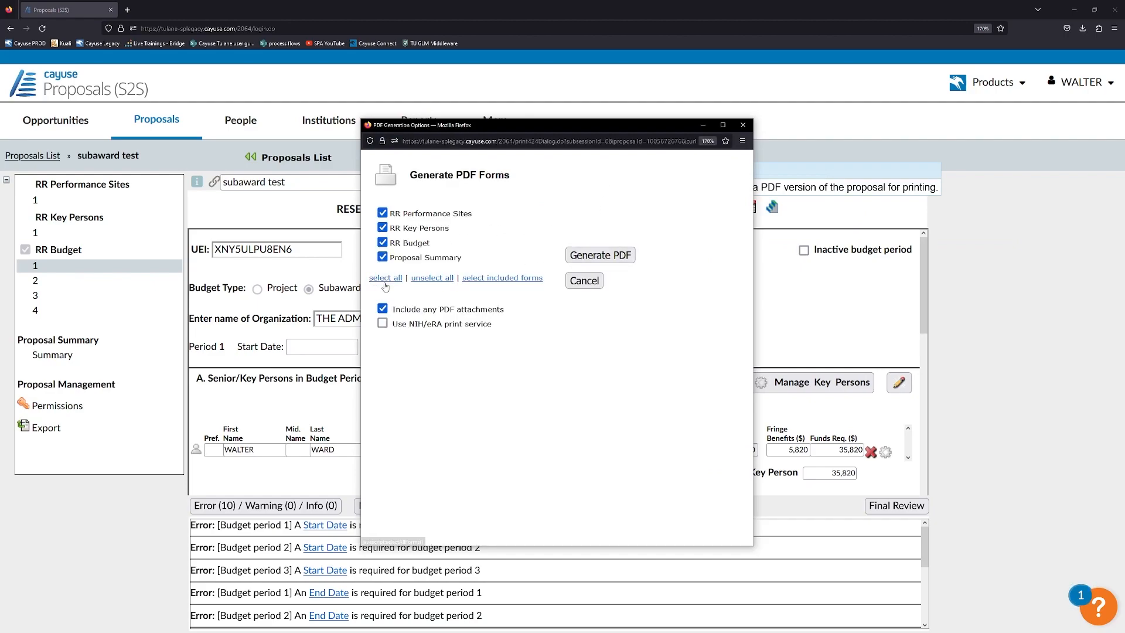
pyautogui.click(625, 258)
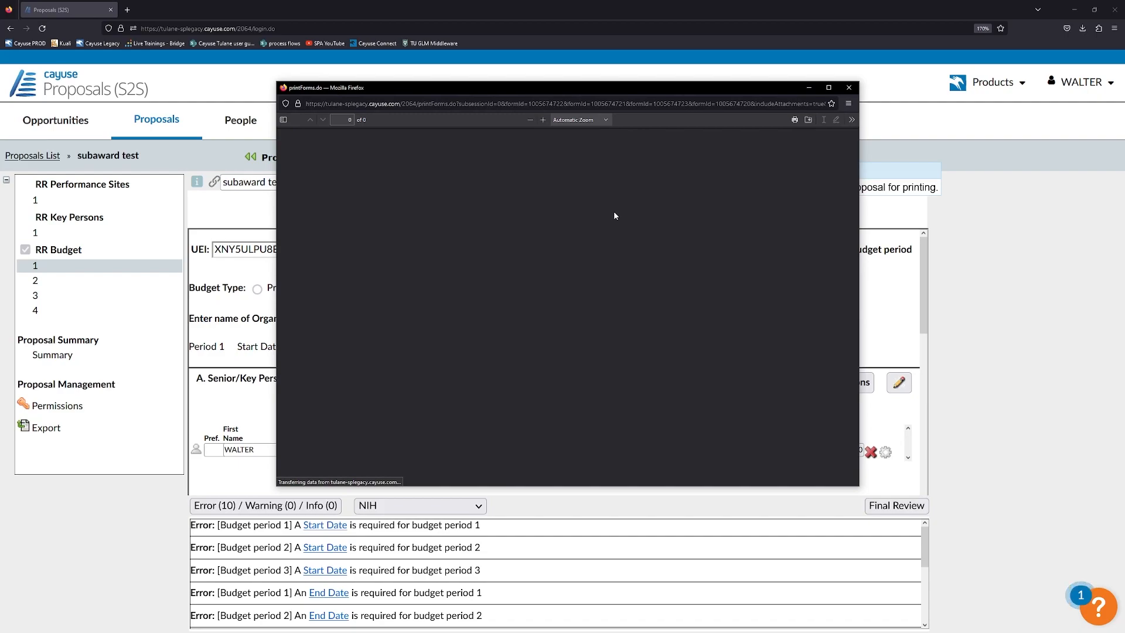
pyautogui.scroll(-15, 630, 215)
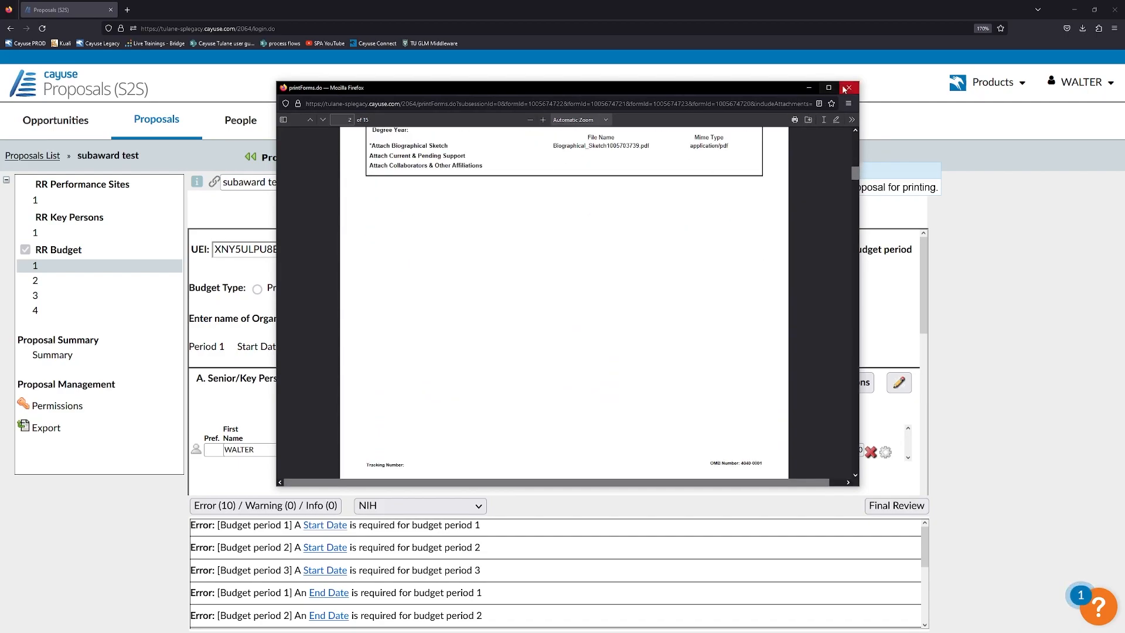
pyautogui.click(847, 88)
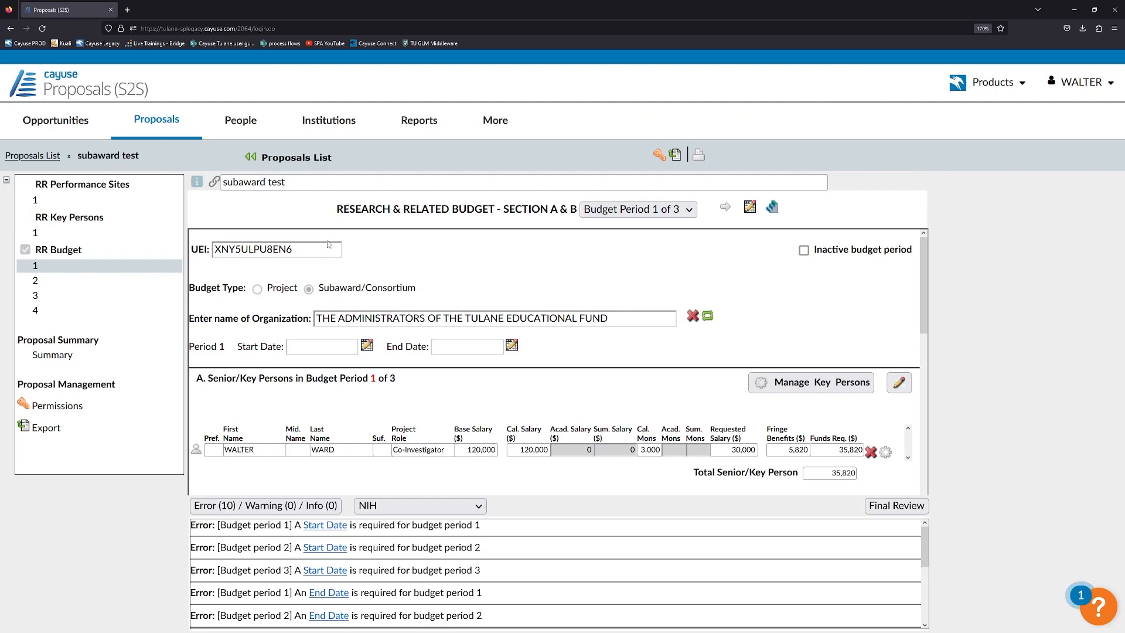
# Return to the Proposals (S2S) list from the Cayuse Products menu.
pyautogui.click(69, 236)
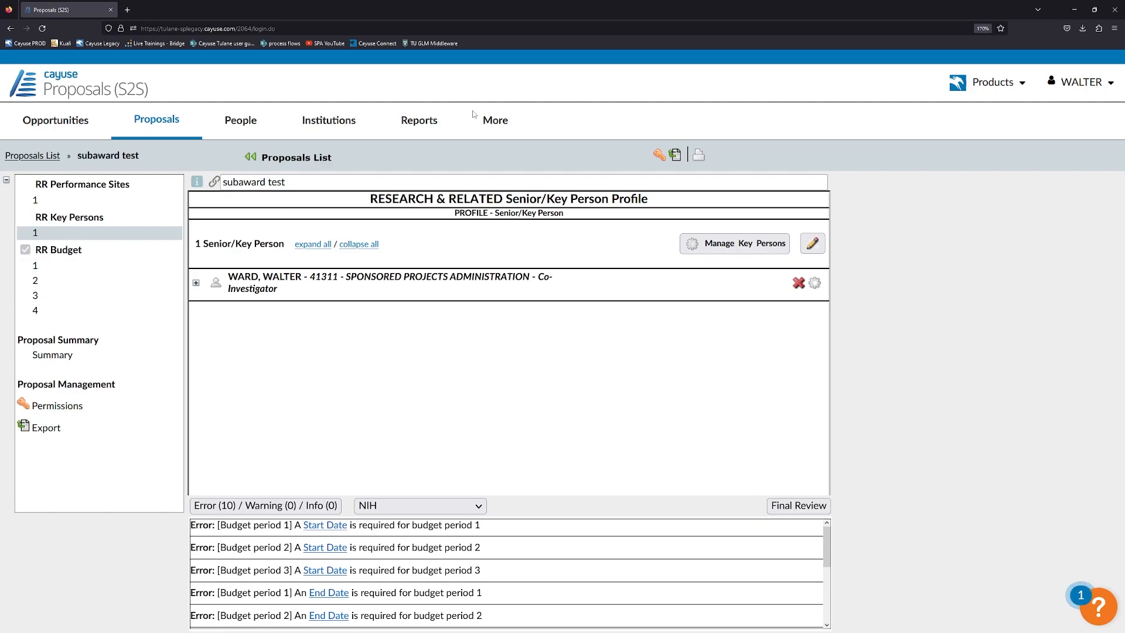
pyautogui.click(963, 85)
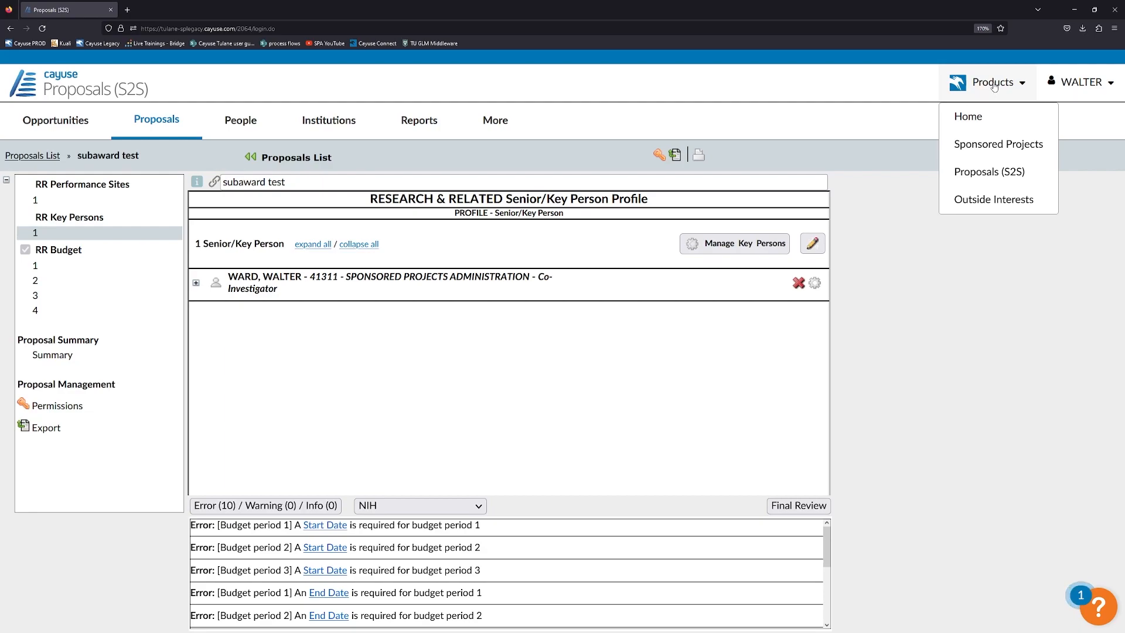
pyautogui.click(957, 83)
pyautogui.click(974, 82)
pyautogui.click(987, 170)
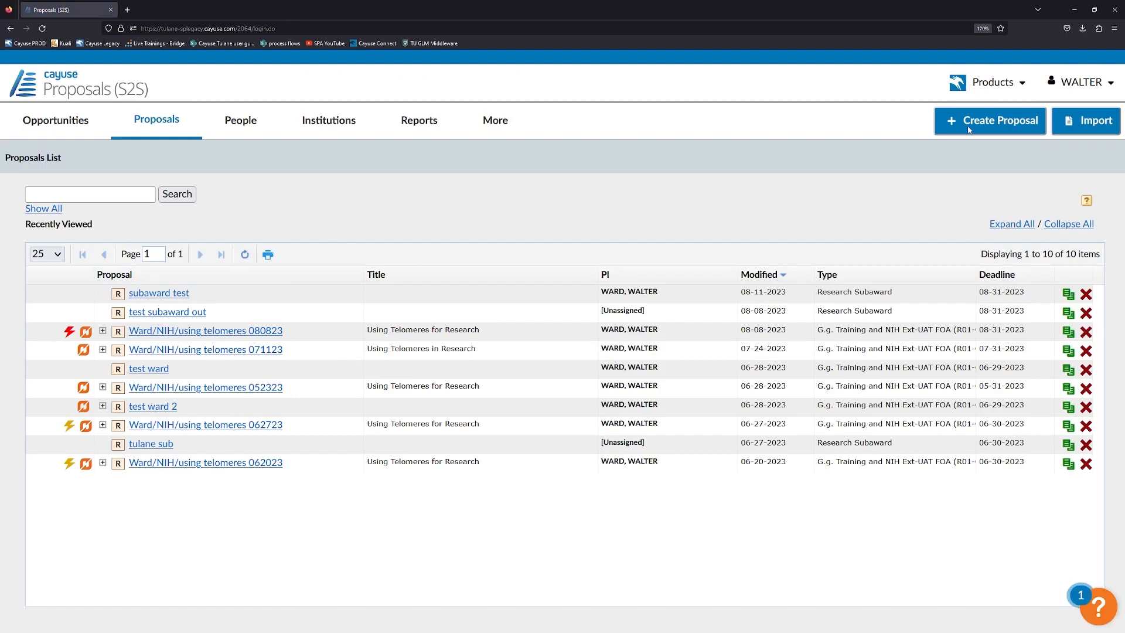
# Start a new proposal, try Research Subaward and Grants.gov types, then cancel it.
pyautogui.click(969, 130)
pyautogui.click(397, 364)
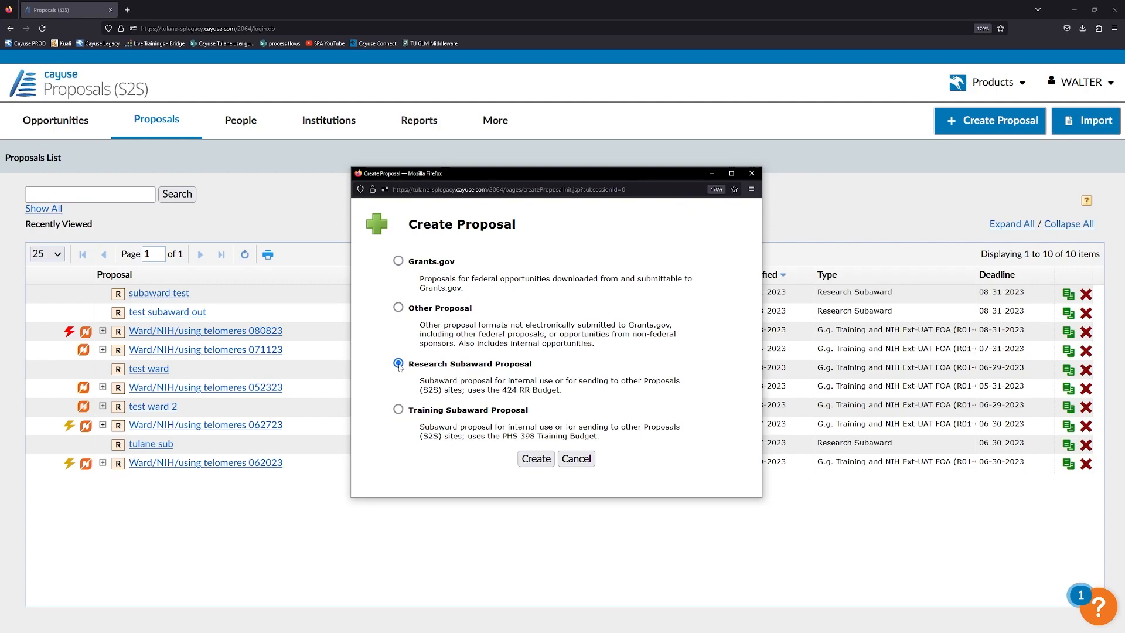
pyautogui.click(397, 262)
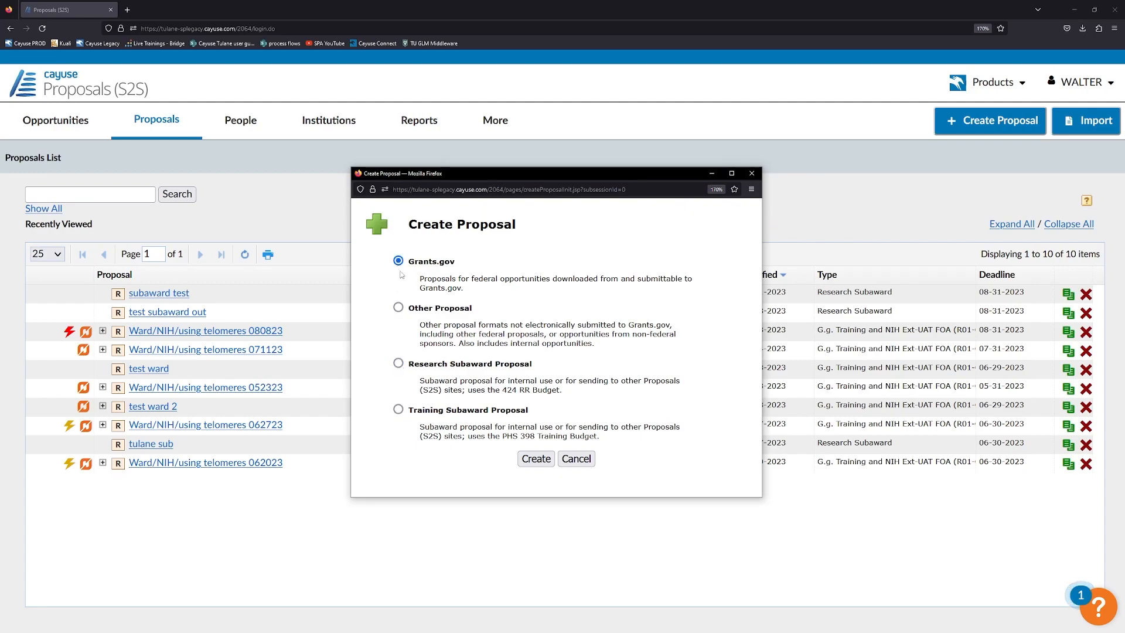
pyautogui.click(569, 459)
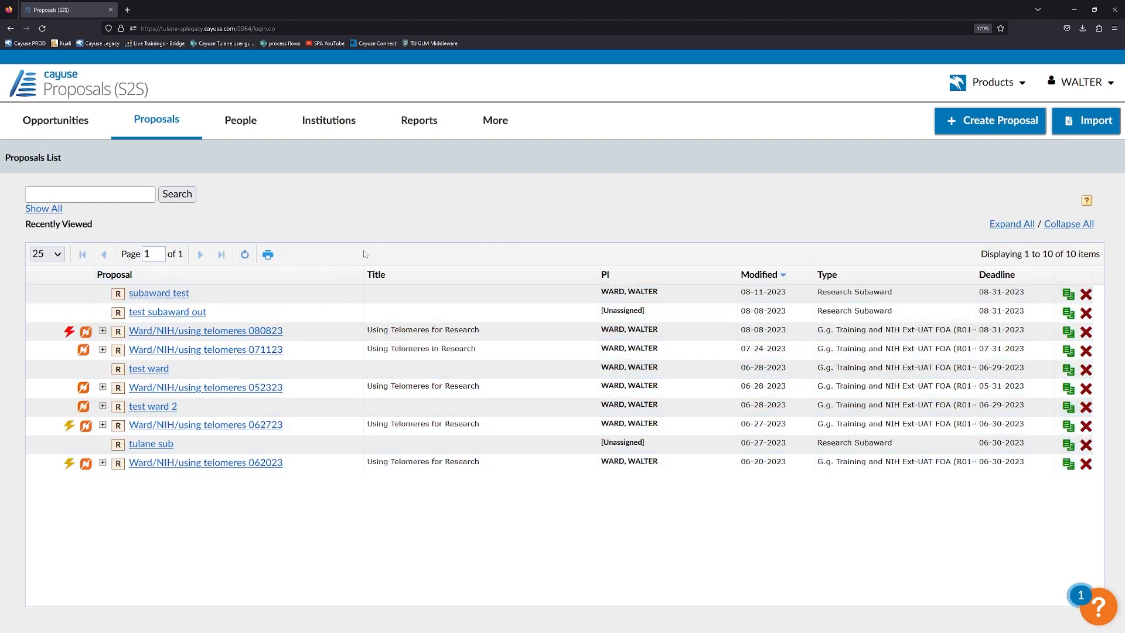